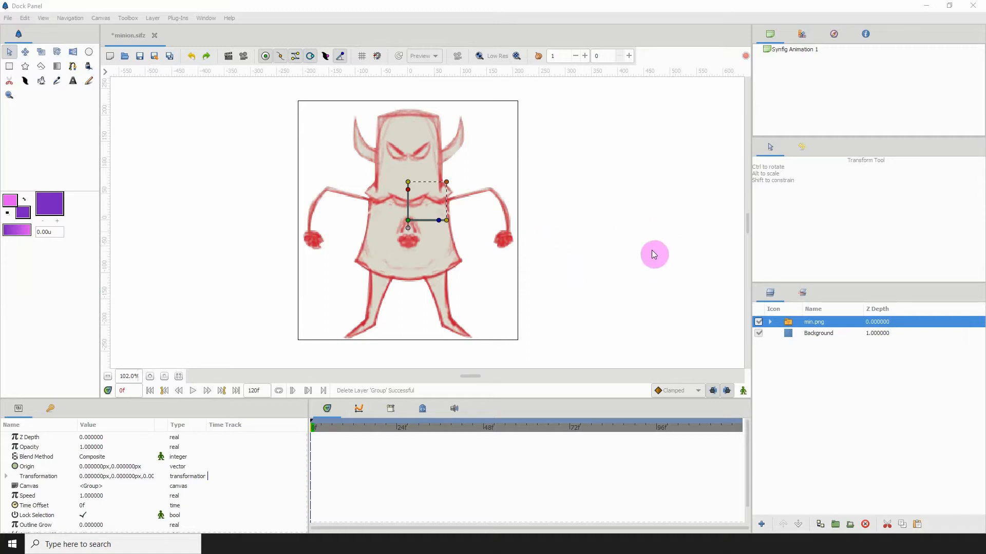
- Check the min.png layer's visibility, put it in a group of its own and rename that group minion
left_click(757, 324)
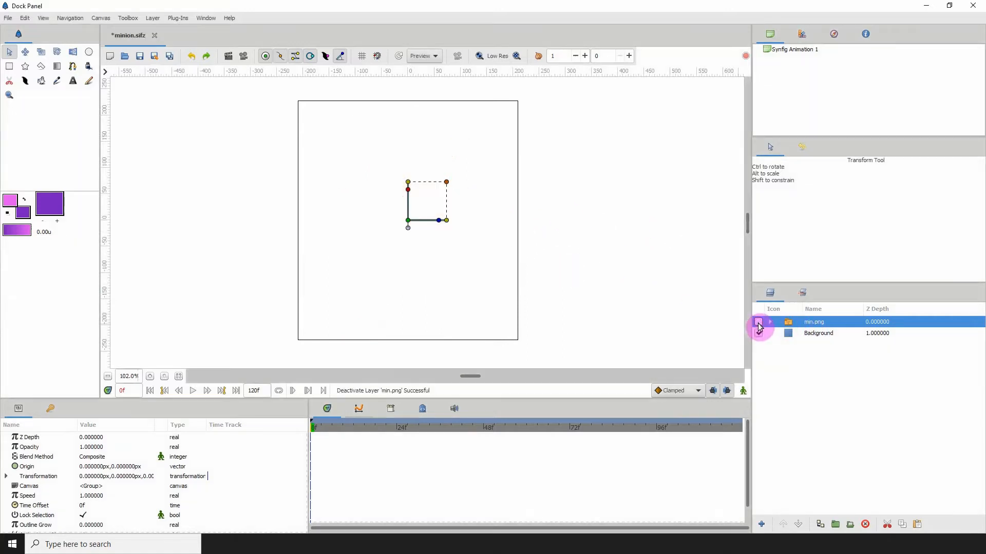
left_click(757, 324)
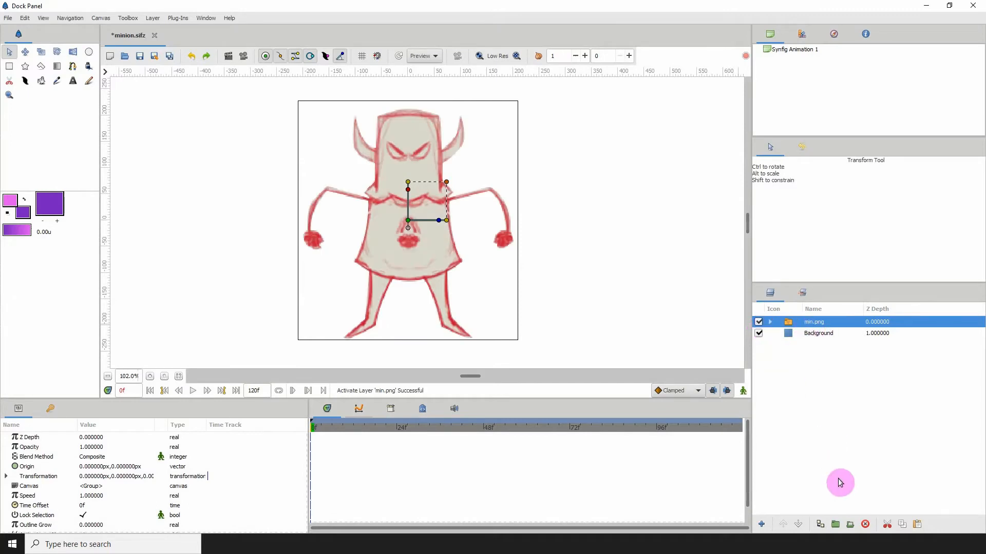
left_click(836, 525)
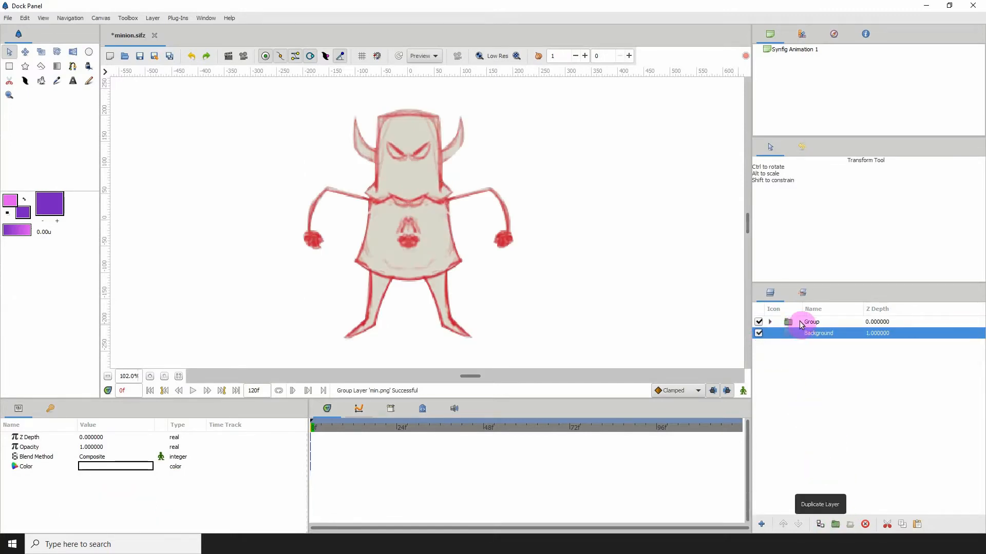
double_click(810, 322)
type("minion")
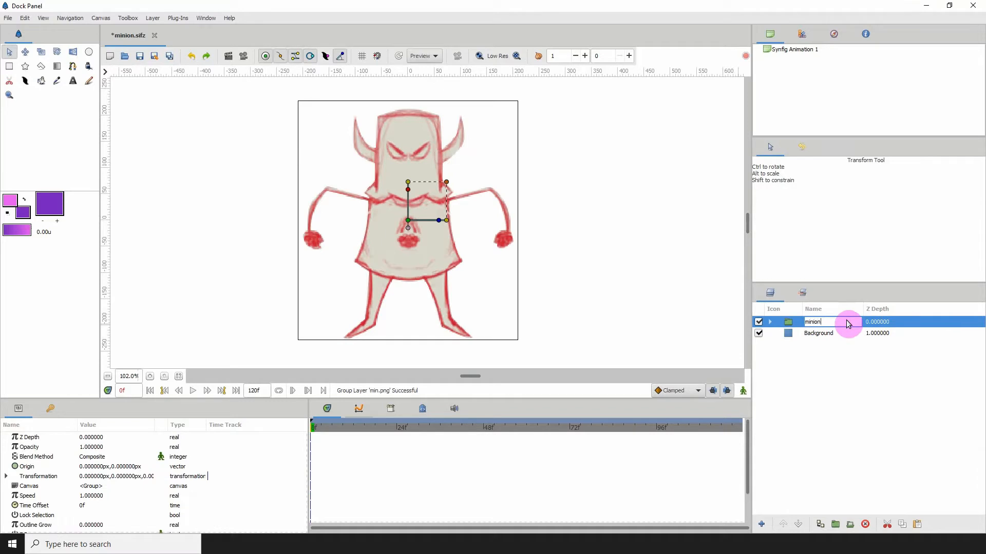
key("Return")
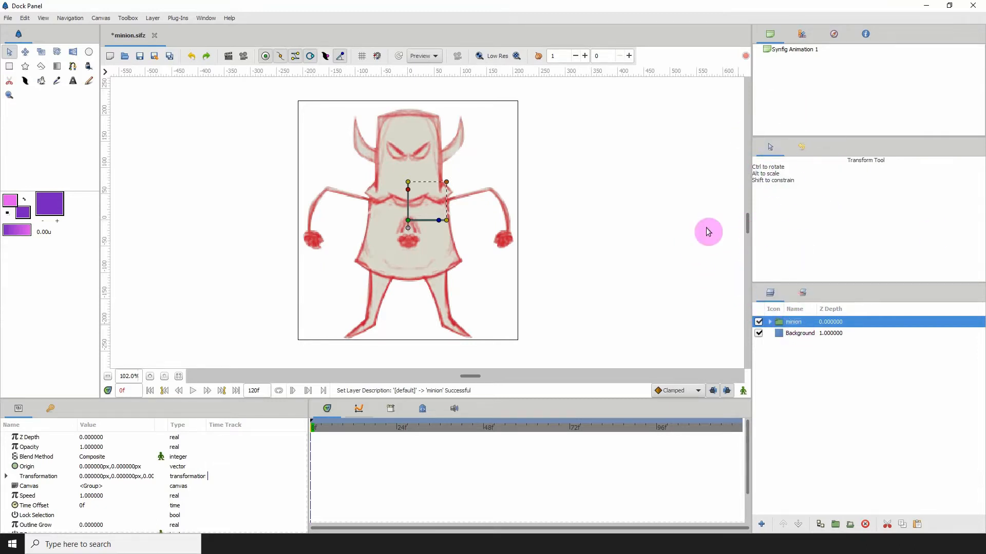
- Add a Skeleton Deformation layer above the minion group and deactivate it so the drawing can be seen
right_click(799, 324)
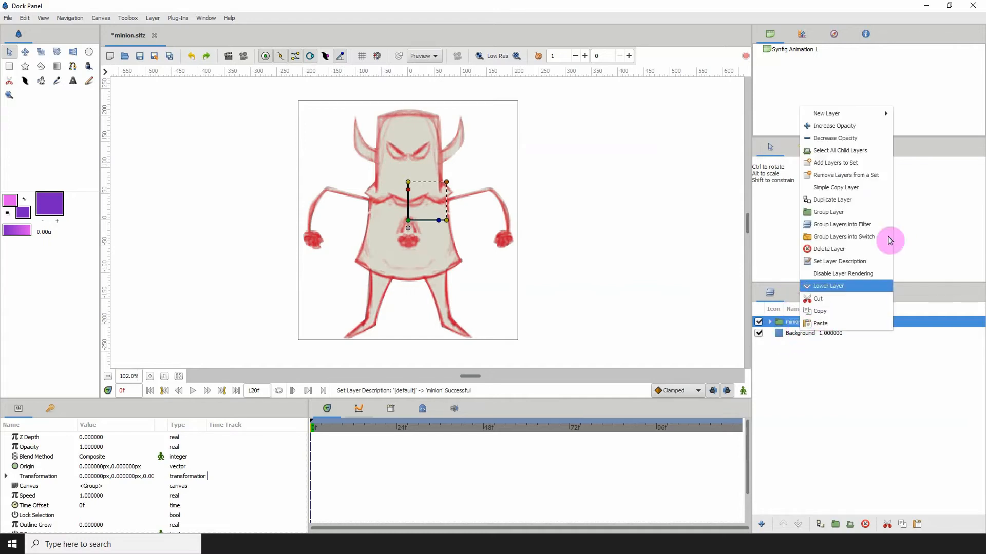
mouse_move(827, 118)
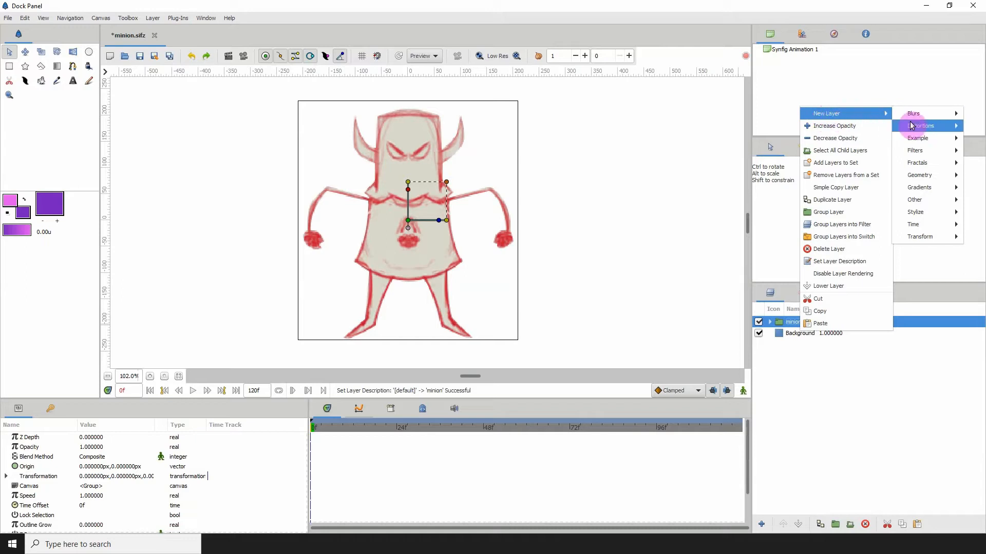
mouse_move(924, 129)
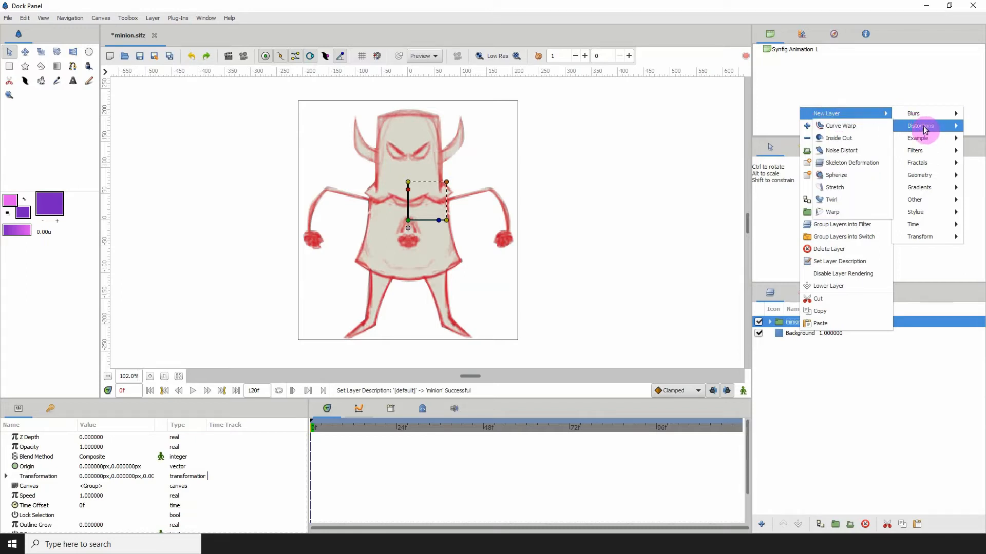
left_click(853, 164)
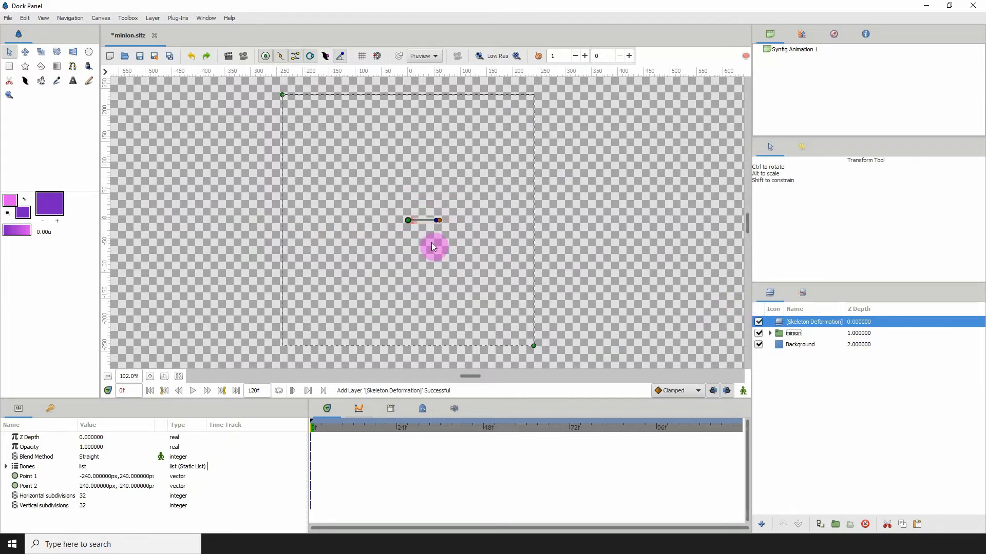
left_click(759, 322)
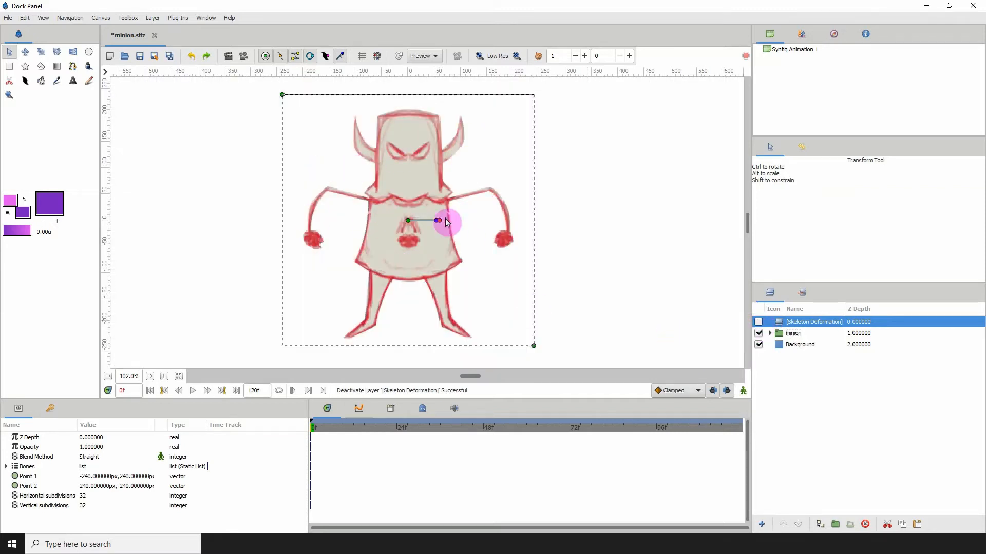
- Group the Skeleton Deformation layer with the minion group and expand the new group to show its child layers
left_click(791, 334)
left_click(788, 323)
left_click(780, 335)
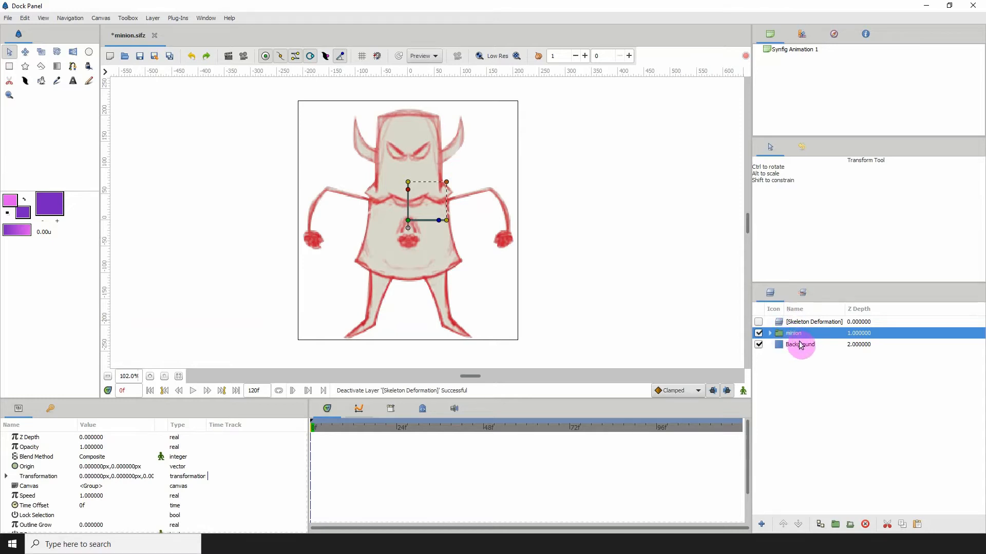
left_click(797, 323, "ctrl")
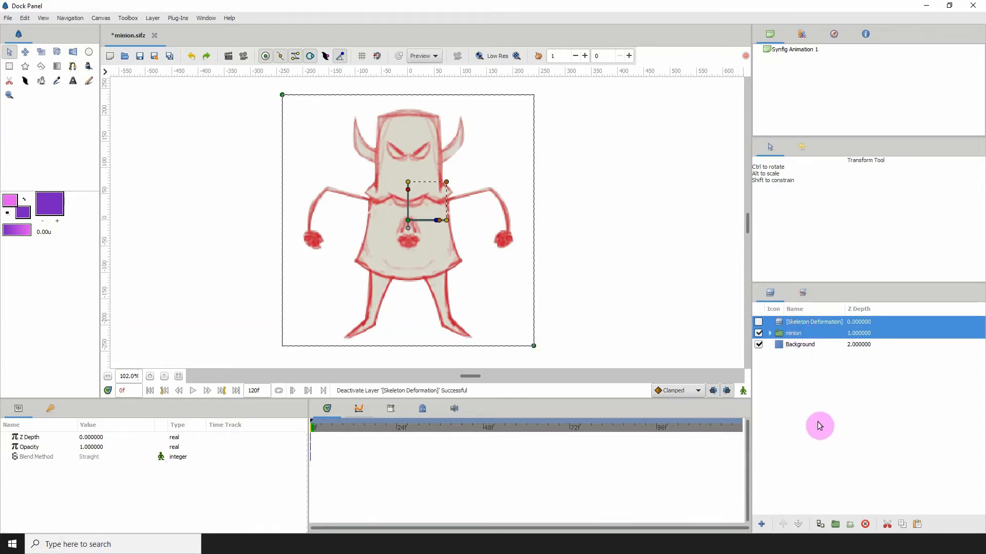
left_click(835, 527)
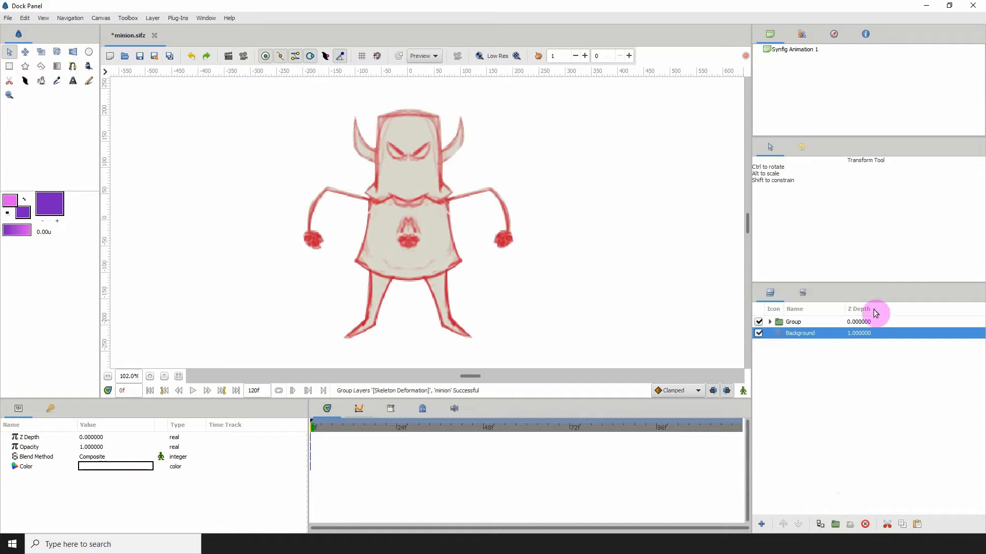
left_click(800, 322)
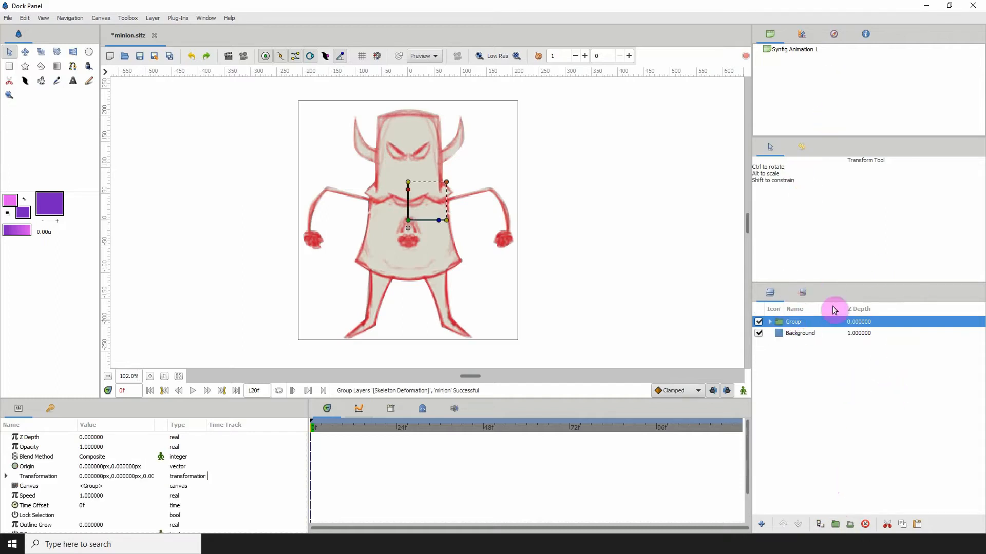
left_click(851, 527)
left_click(818, 345)
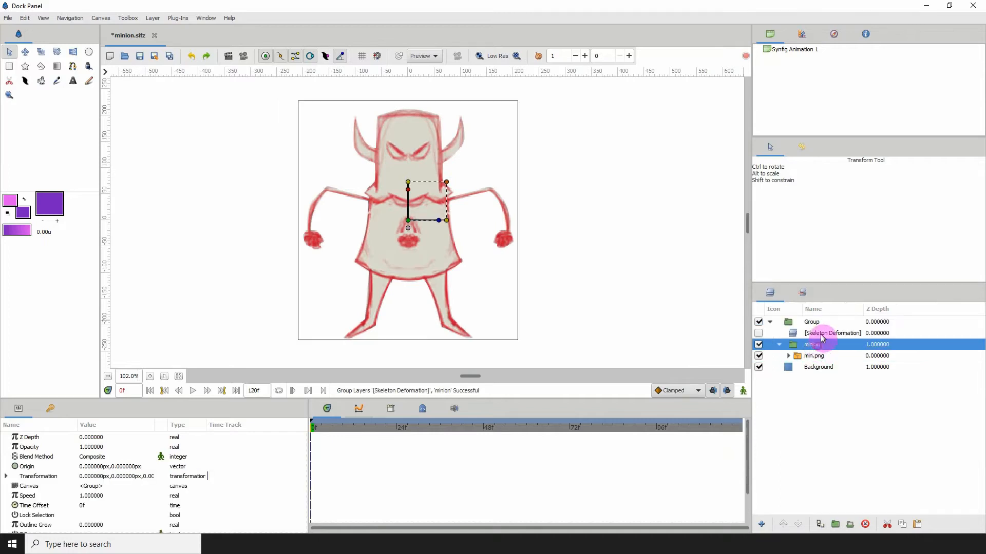
- Fit the Skeleton Deformation's bounding box around the character, from about -213, 223 px to about 220, -238 px
left_click(820, 334)
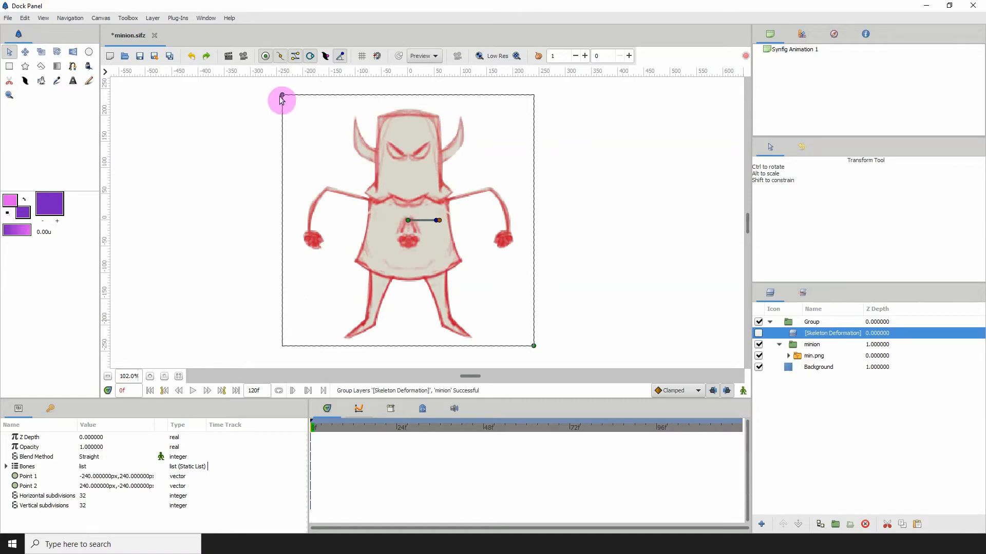
left_click_drag(282, 97, 309, 104)
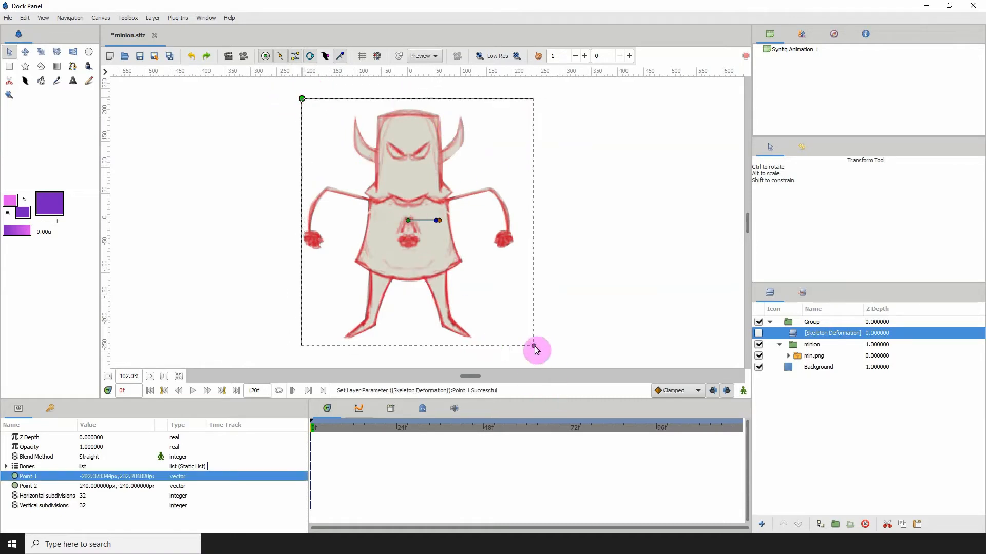
left_click_drag(534, 349, 519, 346)
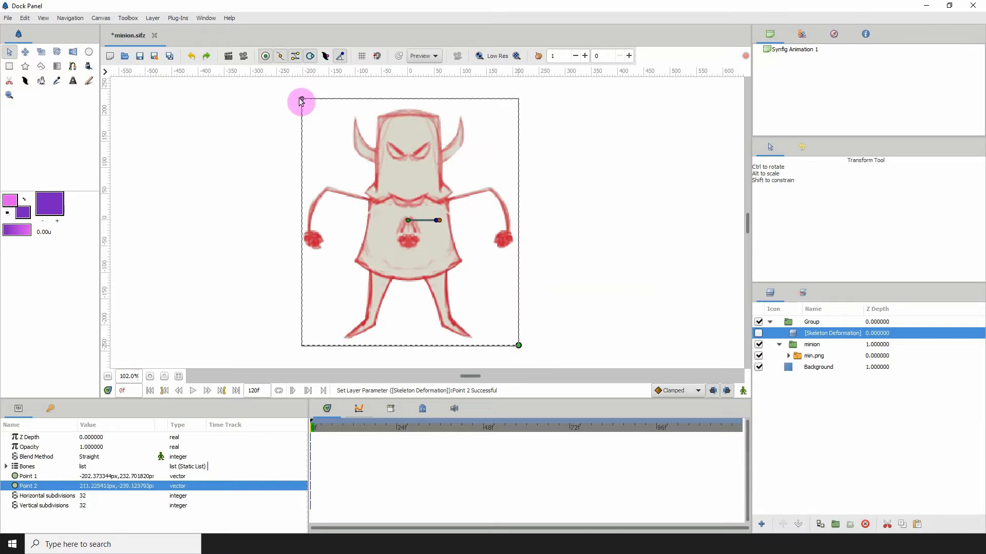
left_click_drag(301, 99, 299, 106)
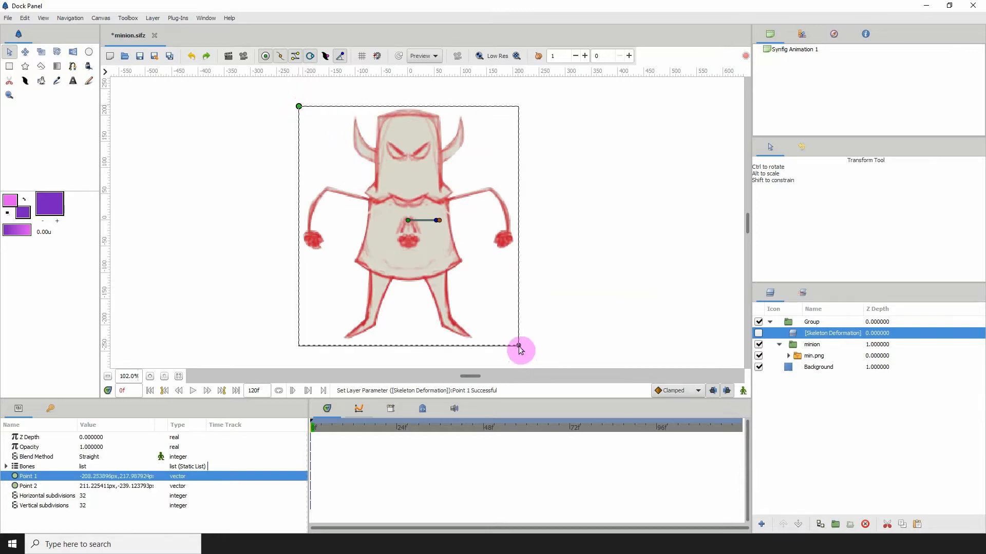
left_click_drag(520, 349, 523, 345)
left_click_drag(295, 108, 296, 104)
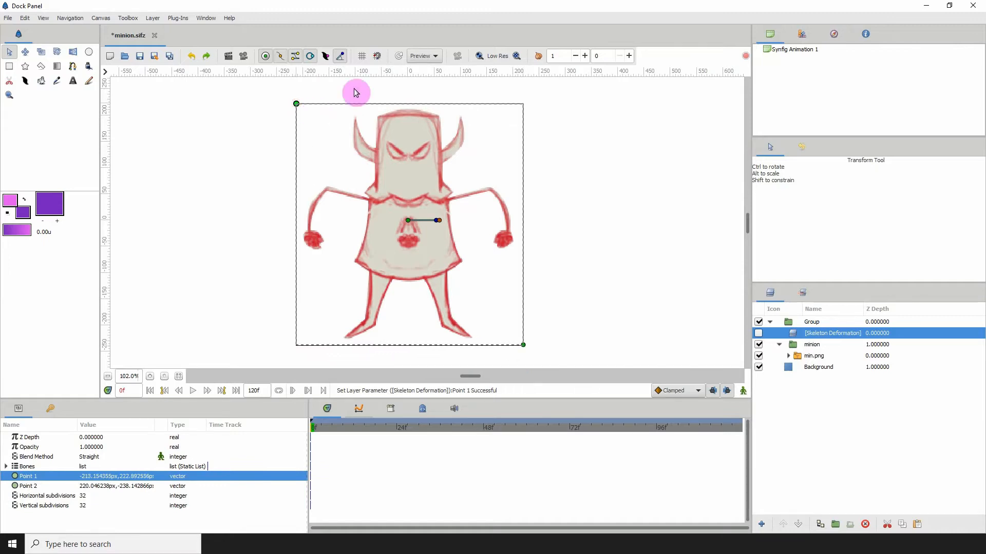
- Place the first bone's origin in the lower torso at about 7, -86 px and point it straight up at 90° with local length about 0.75
left_click(402, 222)
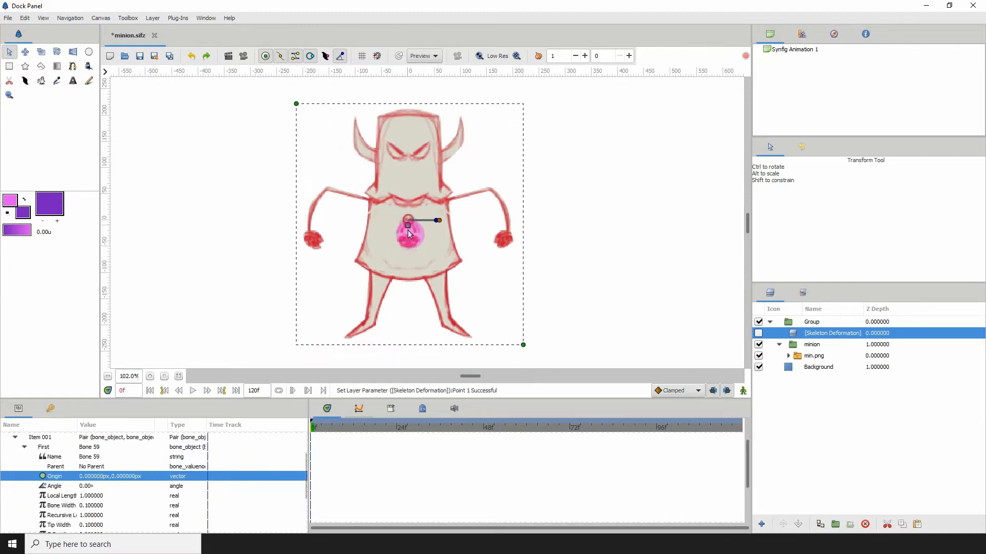
left_click_drag(407, 217, 407, 200)
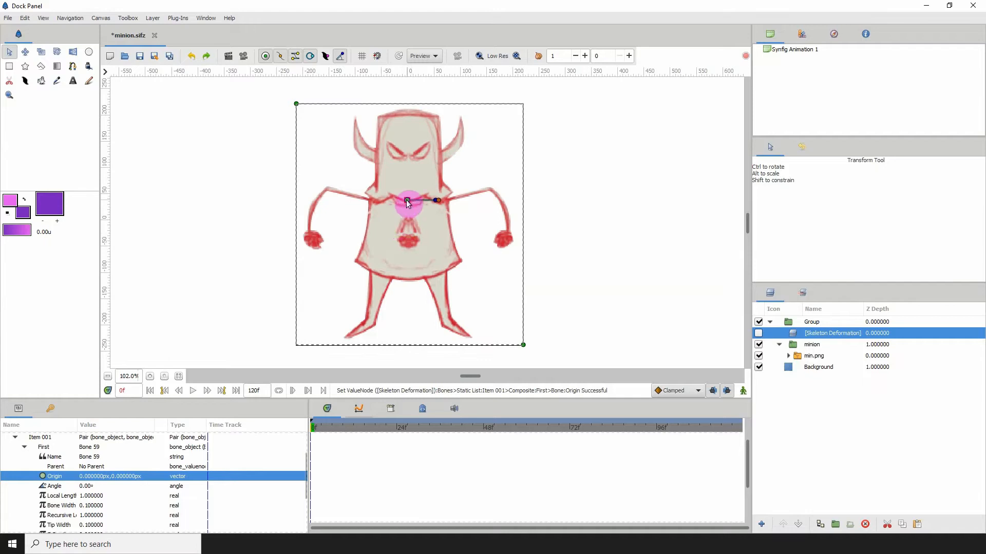
scroll(405, 199, "down", 3)
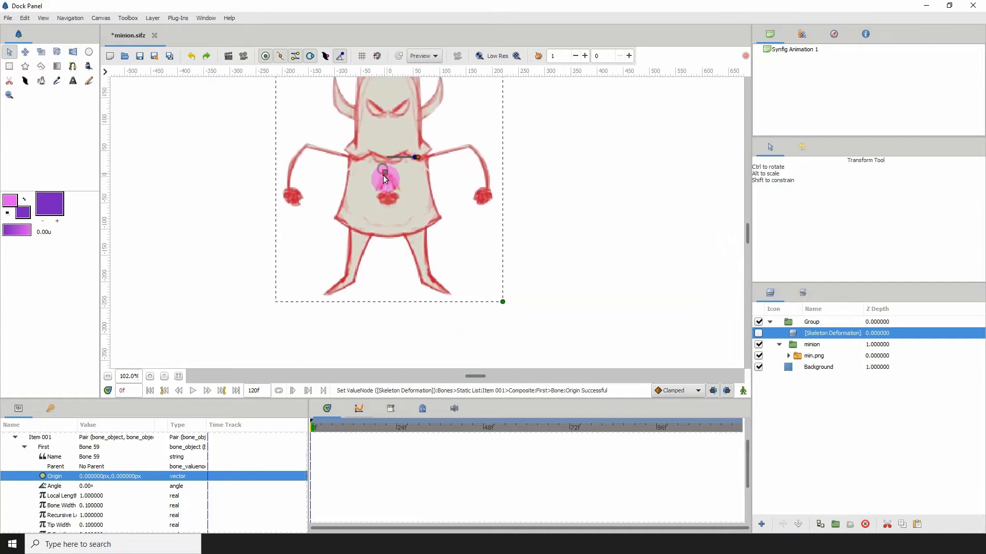
scroll(381, 193, "up", 2)
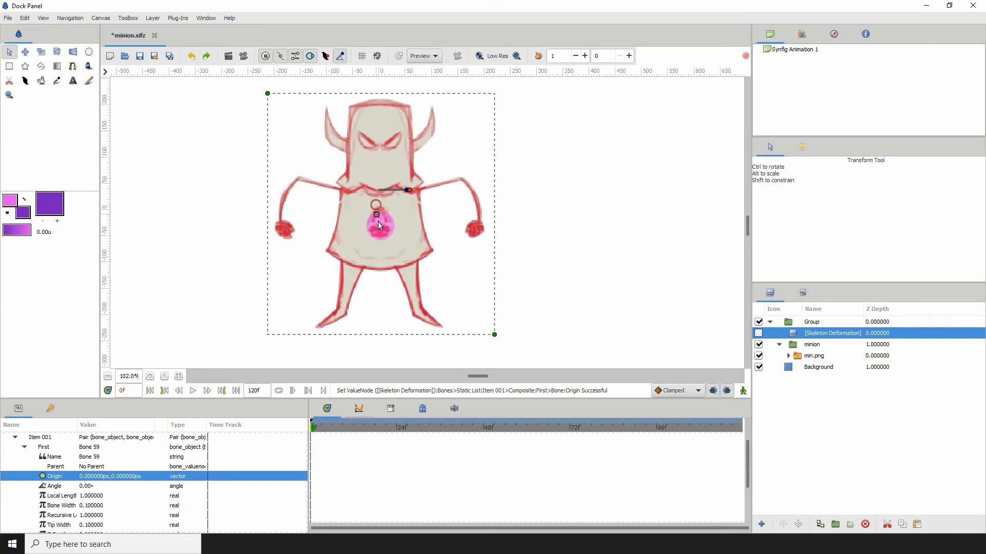
left_click_drag(378, 222, 380, 246)
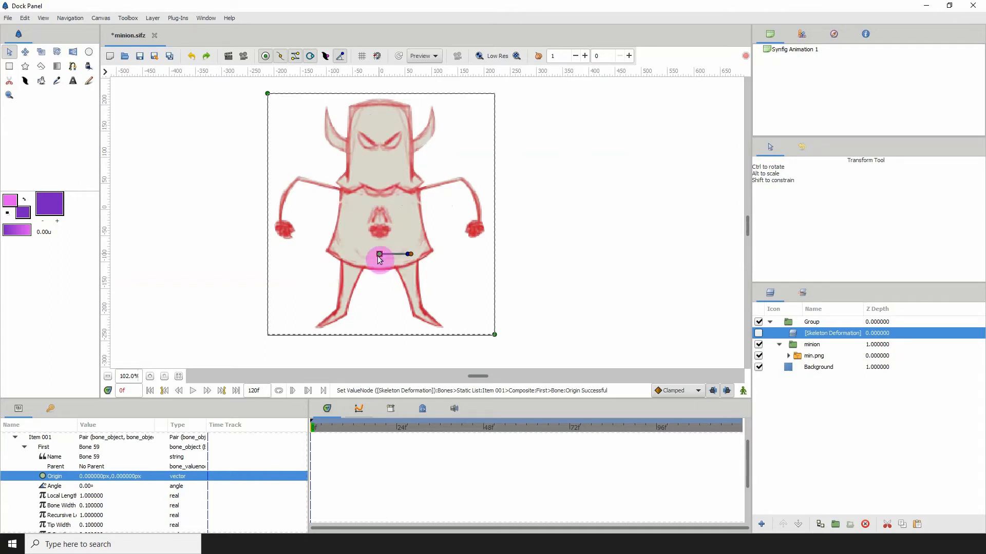
left_click_drag(414, 256, 379, 228)
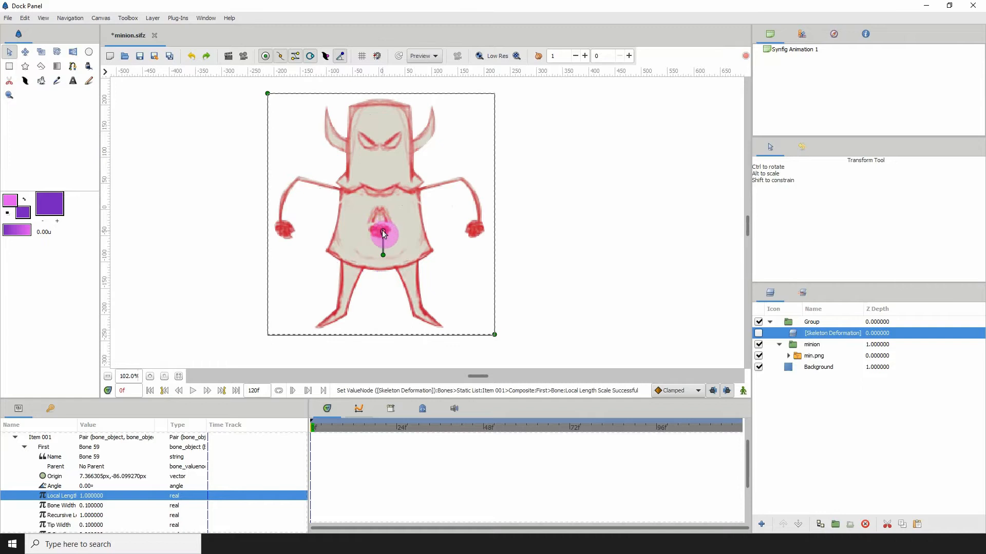
- Create a child bone of the lower-torso bone and position it from mid-torso up to the collar
right_click(383, 232)
left_click(409, 265)
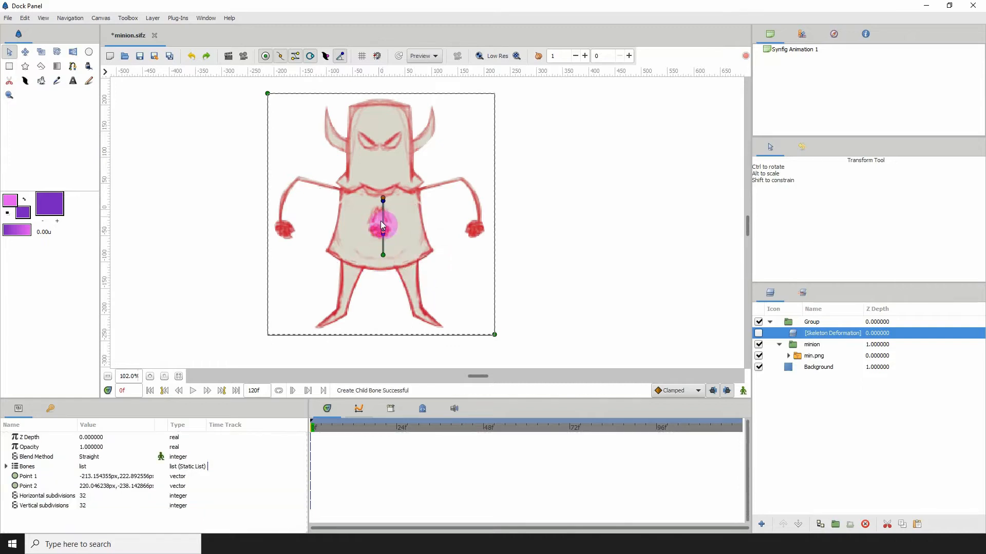
mouse_move(383, 230)
left_mouse_down()
mouse_move(382, 192)
mouse_move(383, 222)
left_mouse_up()
left_click(383, 256)
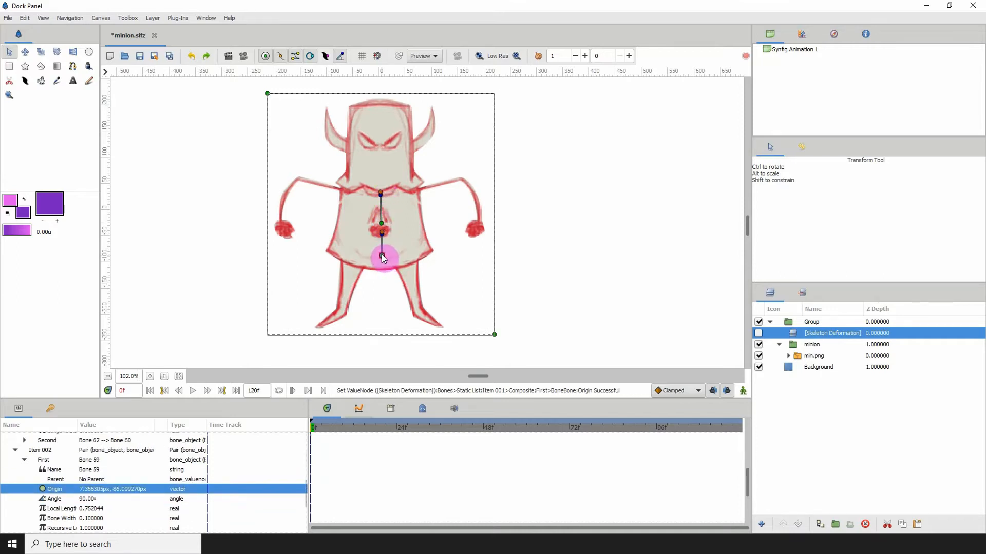
- Create a child bone of the upper-torso bone and stretch it from the neck to the top of the head
right_click(380, 192)
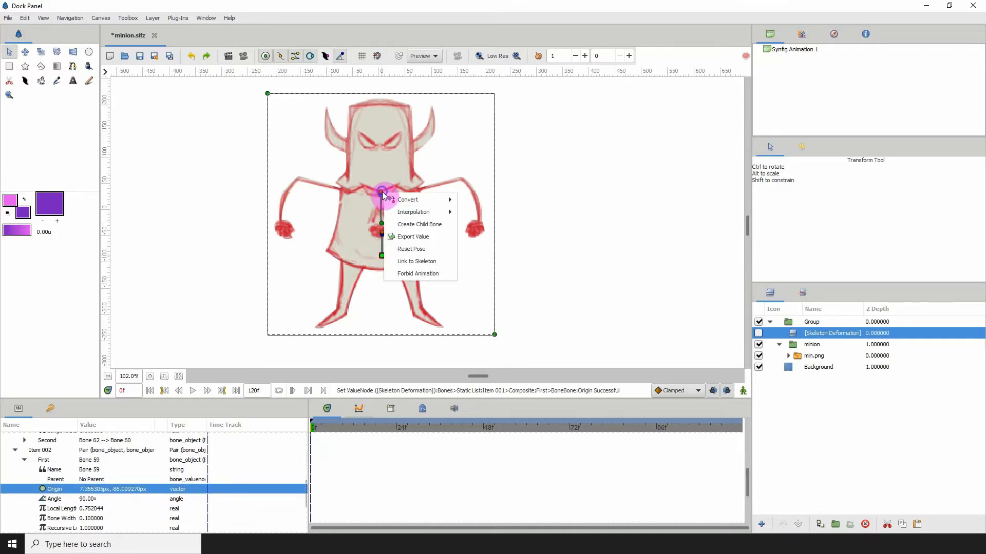
left_click(408, 211)
left_click_drag(380, 188, 381, 100)
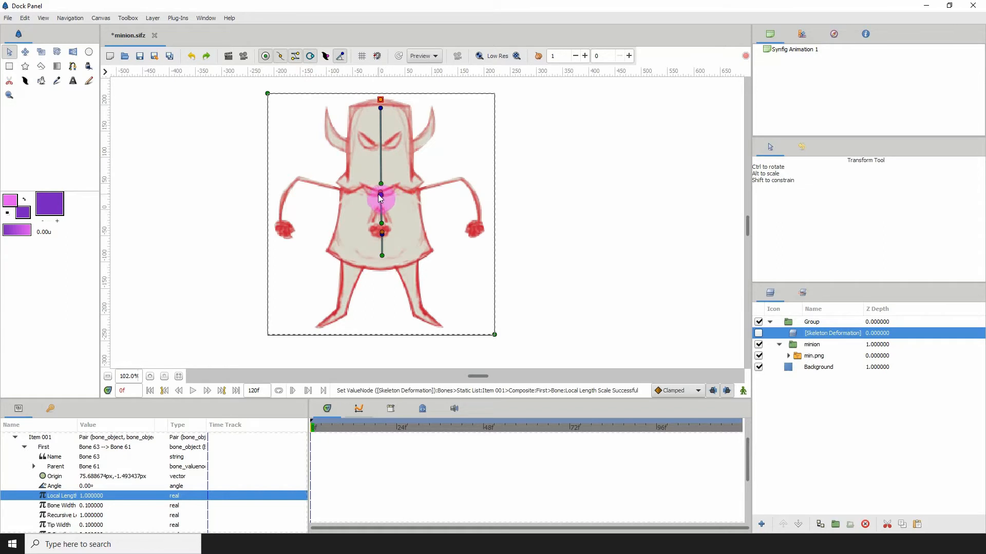
- Create another child bone of the upper-torso bone and lay it along the right-hand upper arm from shoulder to elbow
left_click_drag(381, 201, 381, 203)
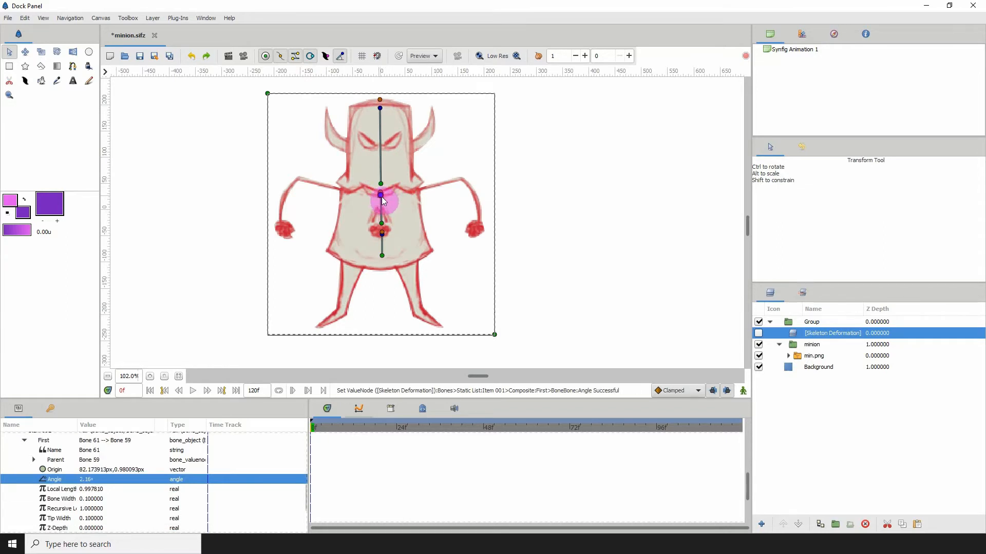
right_click(381, 196)
left_click(411, 228)
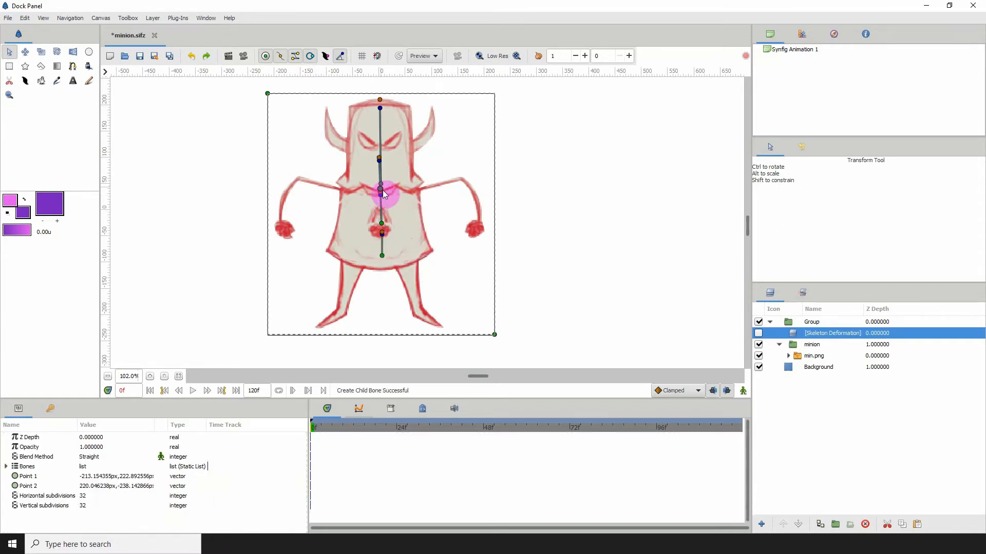
left_click_drag(379, 189, 458, 179)
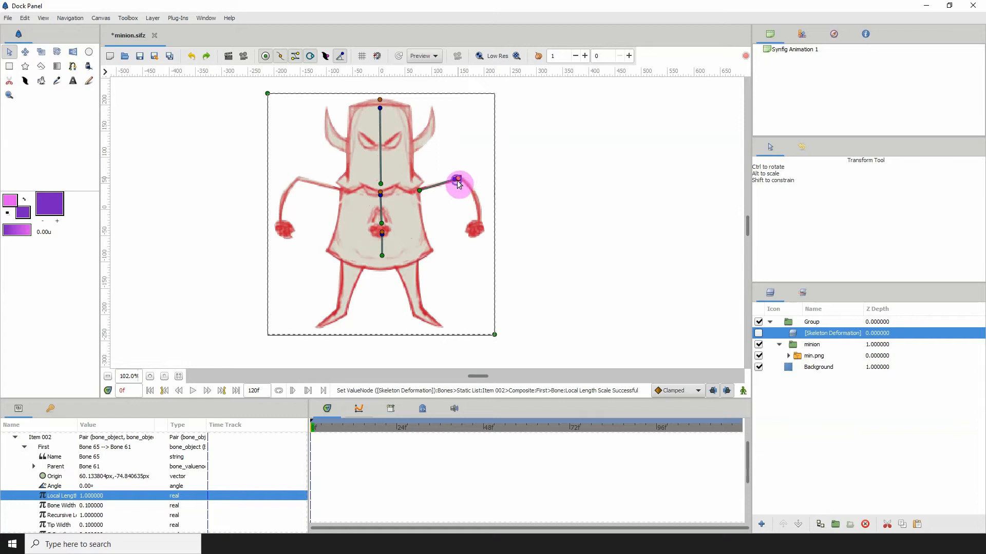
- Create a child bone of the right-hand upper-arm bone and fit it from elbow to wrist, with local length about 1.45
right_click(457, 180)
left_click(501, 209)
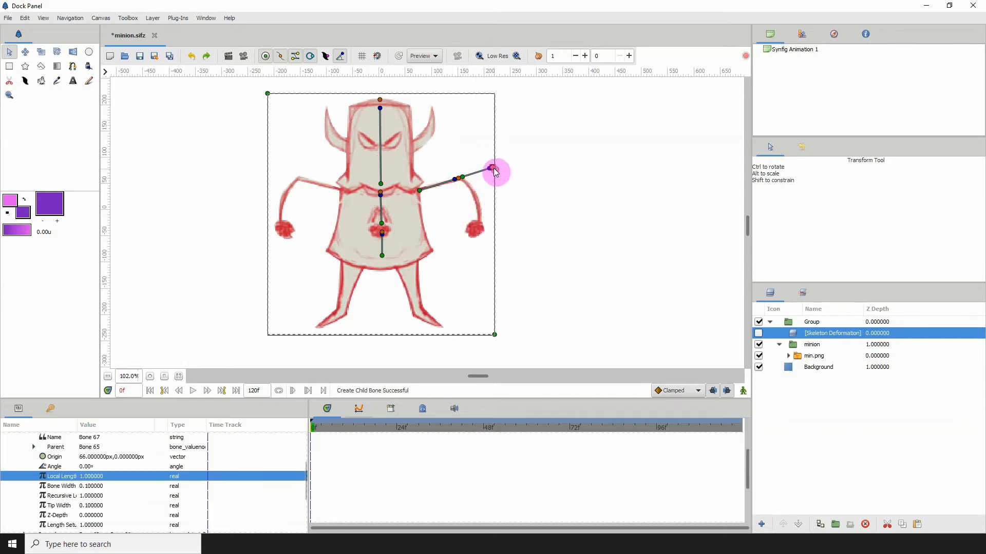
left_click_drag(494, 171, 478, 218)
left_click(465, 179)
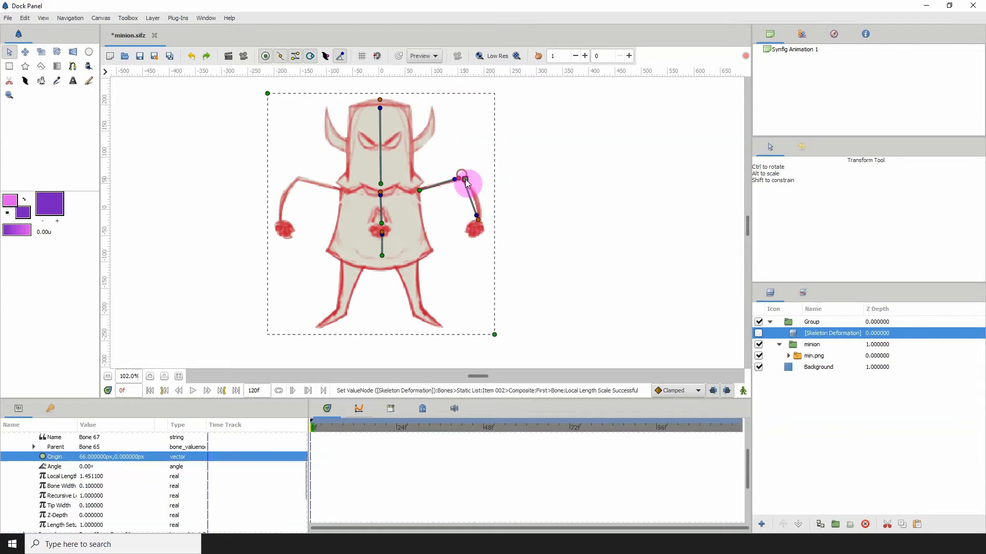
left_click_drag(466, 183, 464, 180)
left_click_drag(477, 220, 479, 221)
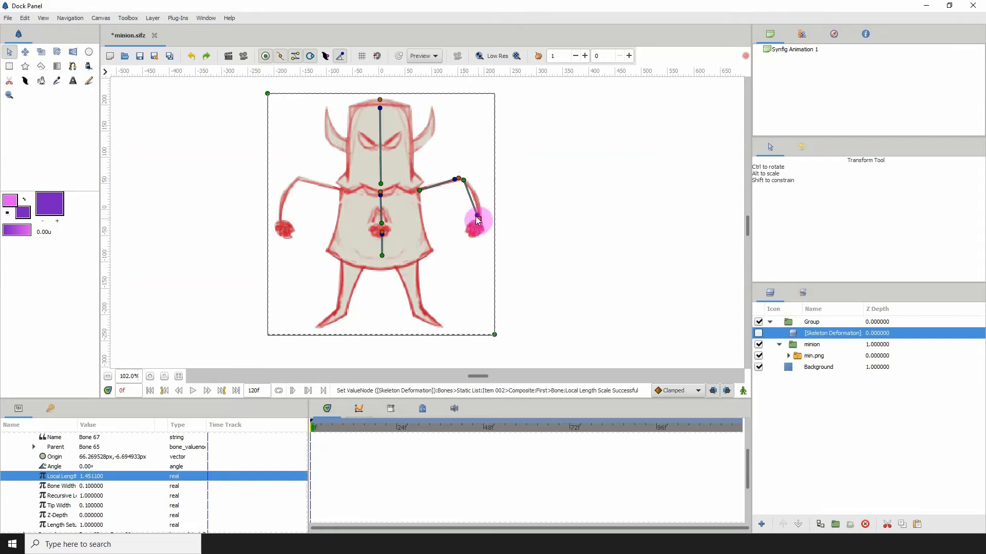
- Create a child bone of the right-hand forearm bone and angle it from the wrist into the fist
right_click(477, 220)
left_click(514, 249)
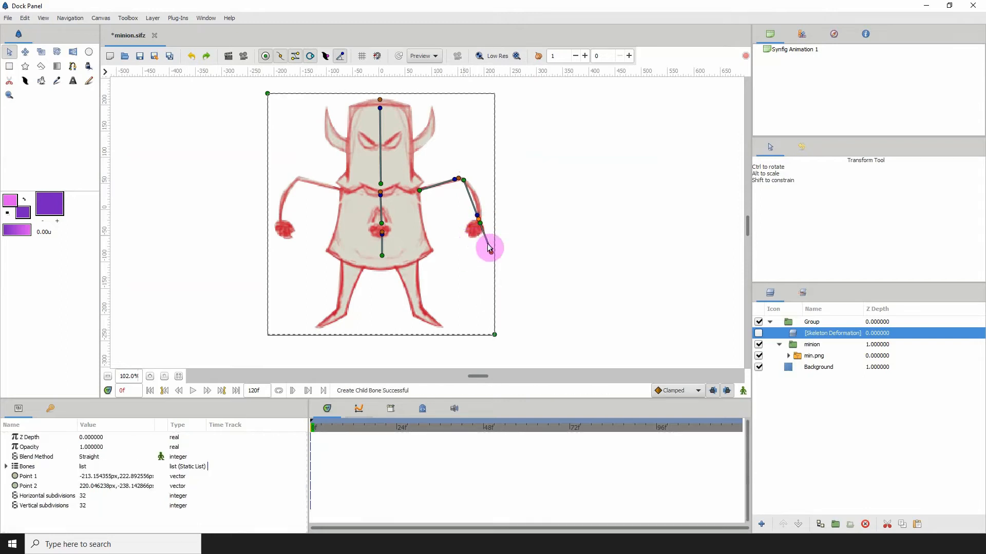
left_click_drag(492, 255, 469, 235)
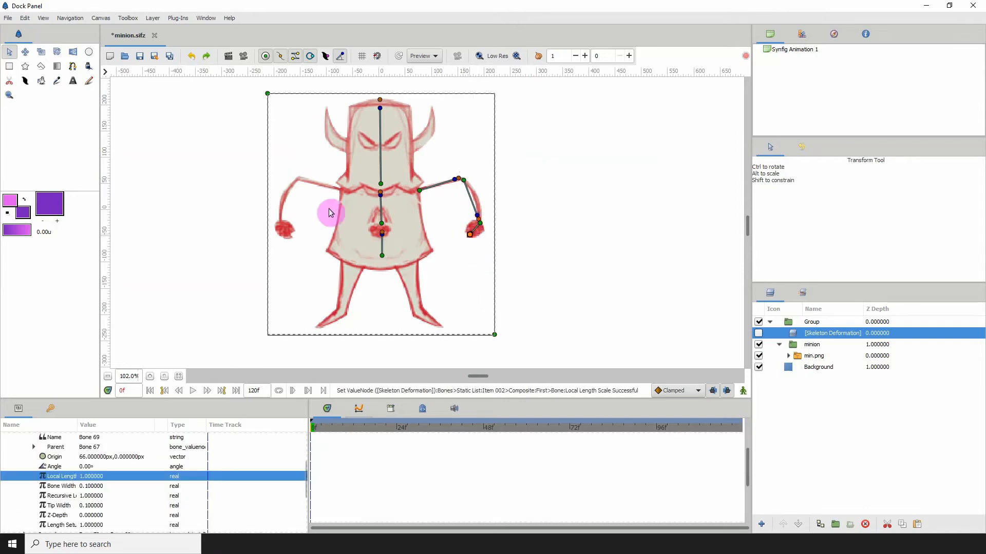
- Create another child bone of the upper-torso bone and lay it along the left-hand upper arm from shoulder to elbow
left_click_drag(379, 196, 380, 194)
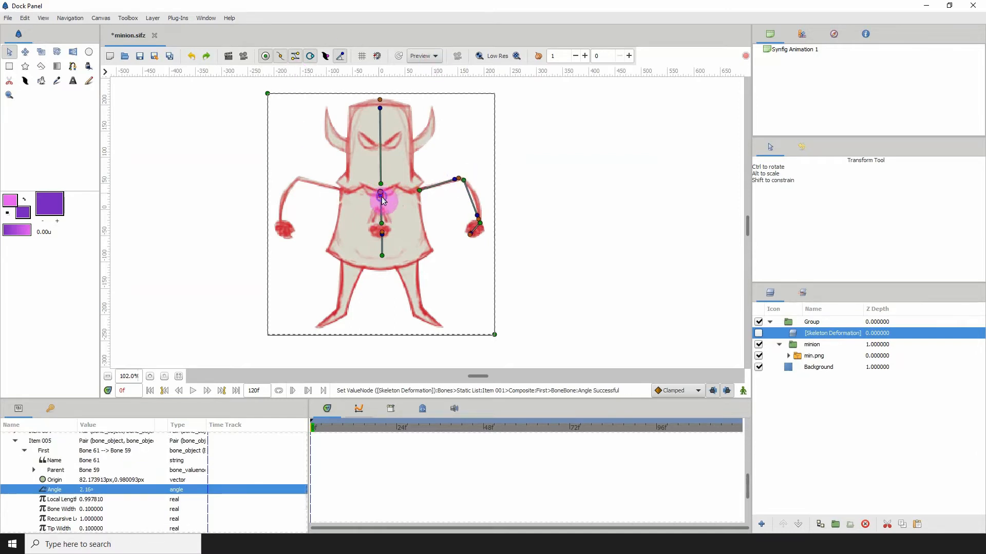
right_click(383, 200)
left_click(398, 228)
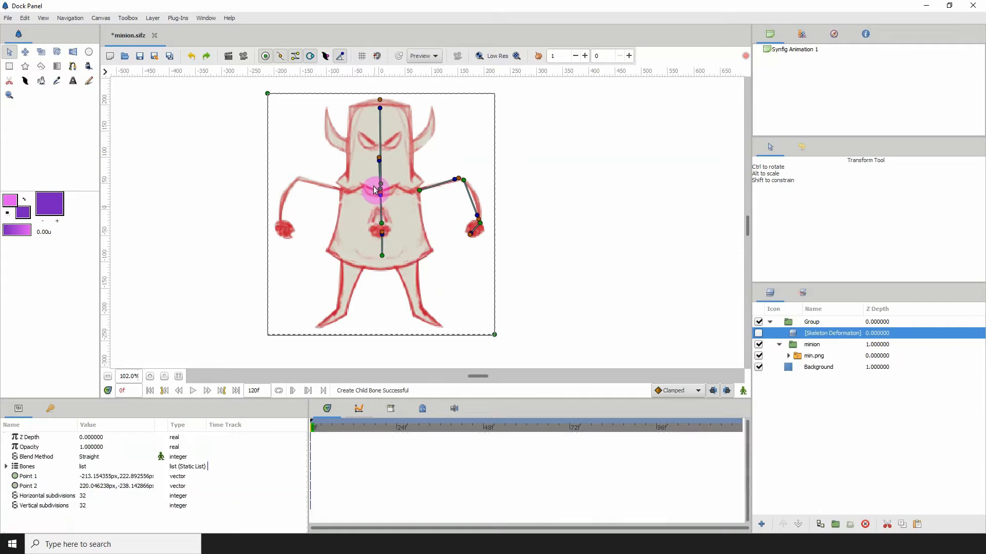
left_click_drag(375, 189, 296, 178)
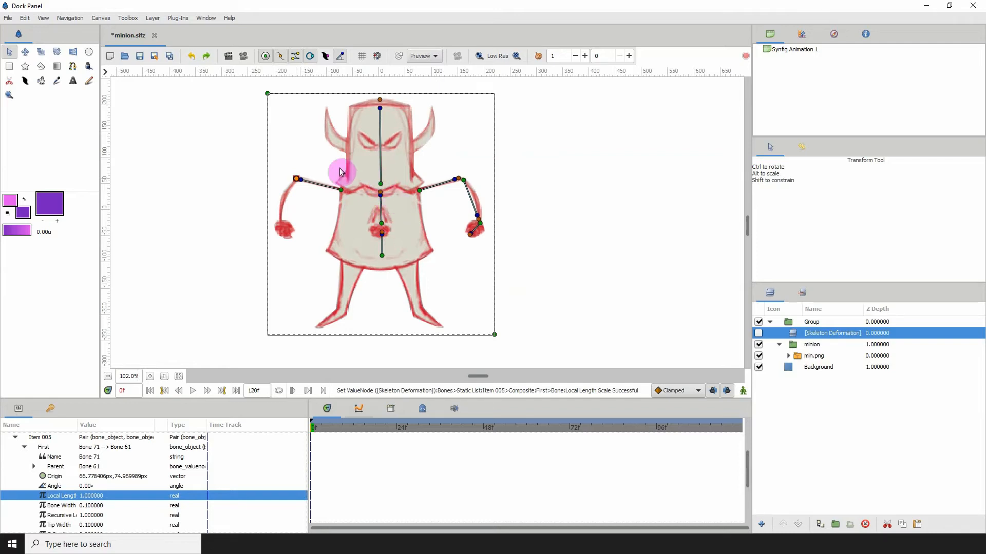
- Create a child bone of the left-hand upper-arm bone and stretch it from elbow to wrist
right_click(299, 183)
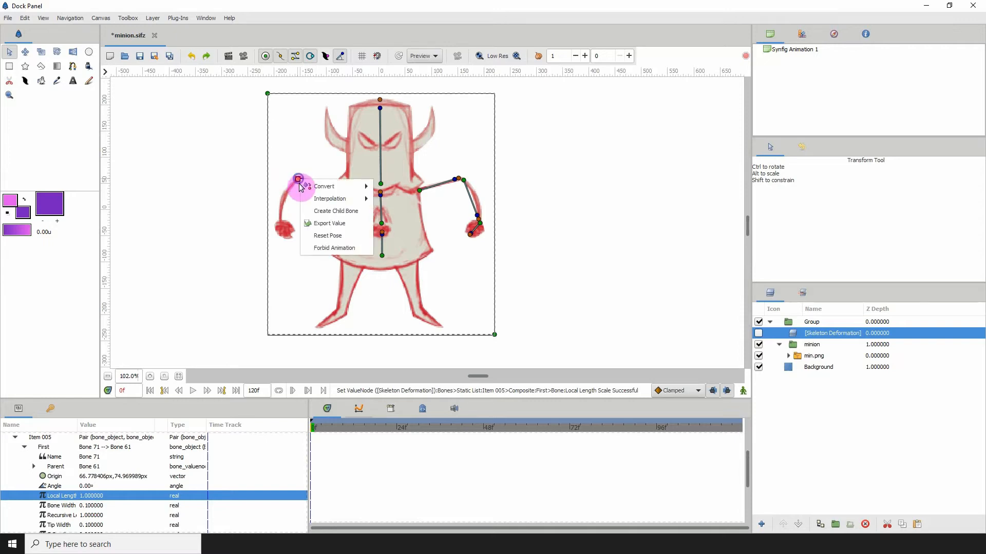
left_click(331, 211)
left_click_drag(280, 225, 280, 216)
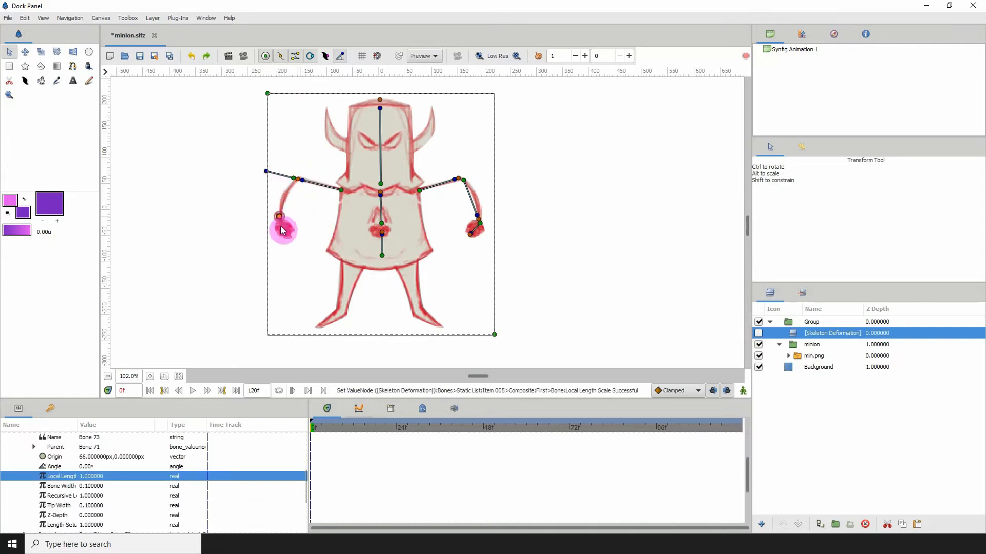
- Create a child bone of the left-hand forearm bone, angle it about 60.5° into the fist, and save the file
right_click(280, 216)
left_click(303, 249)
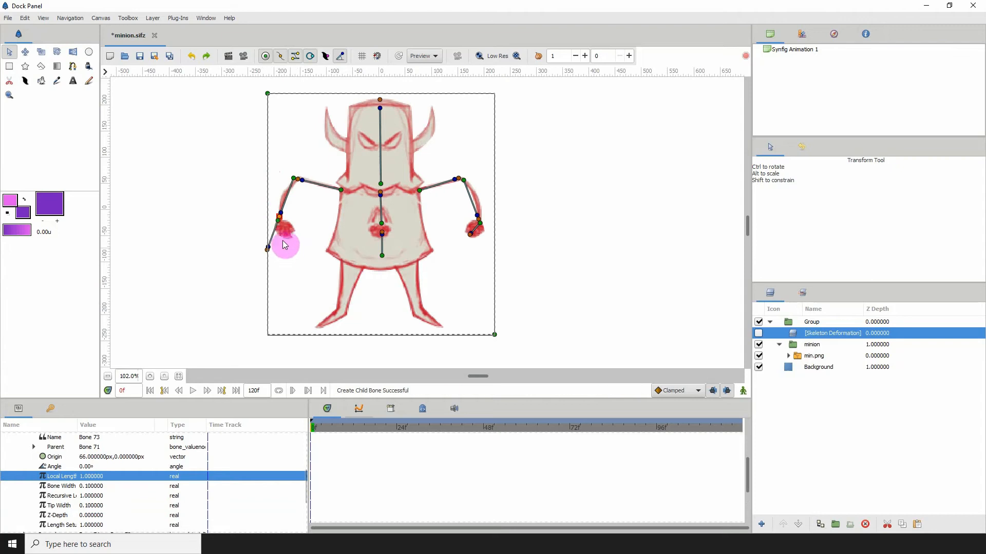
left_click_drag(269, 247, 289, 233)
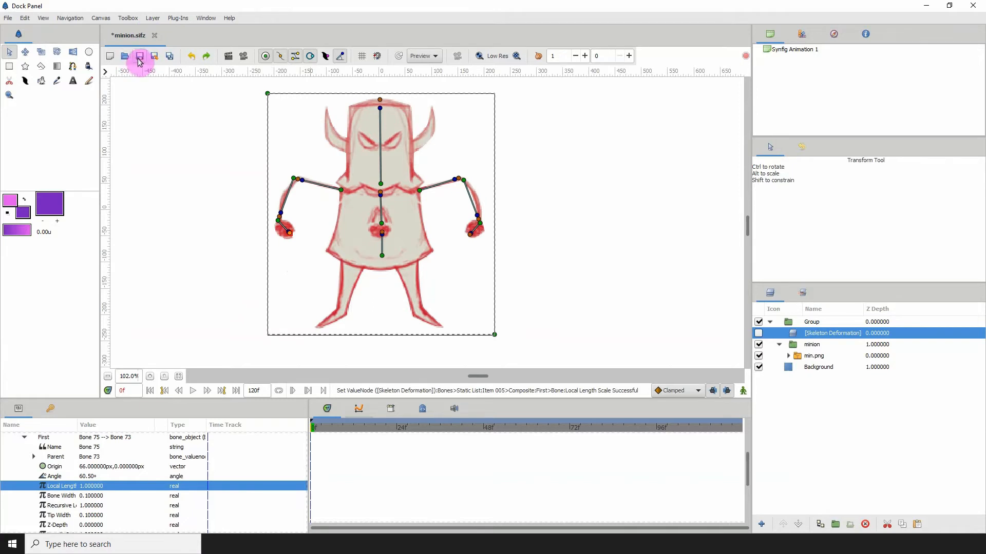
left_click(139, 59)
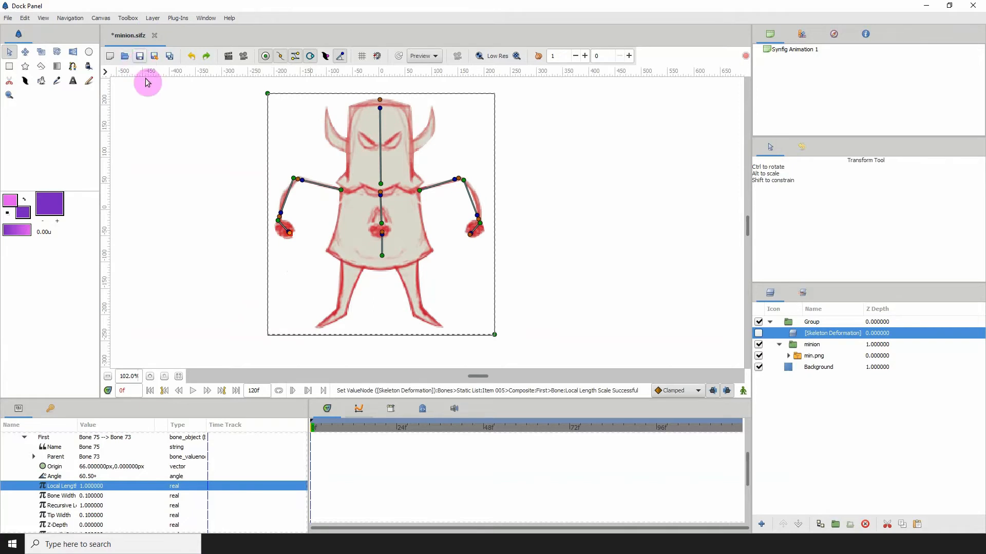
- Create a child bone of the lower-torso bone and lay it along the left-hand thigh from hip to knee at about 166°, local length about 1.01
left_click(381, 255)
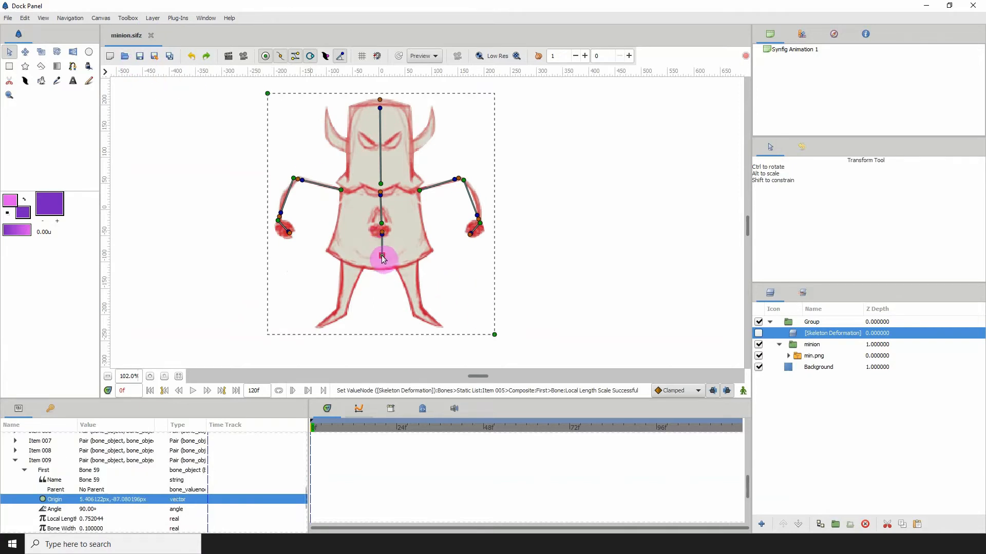
right_click(384, 256)
left_click(403, 287)
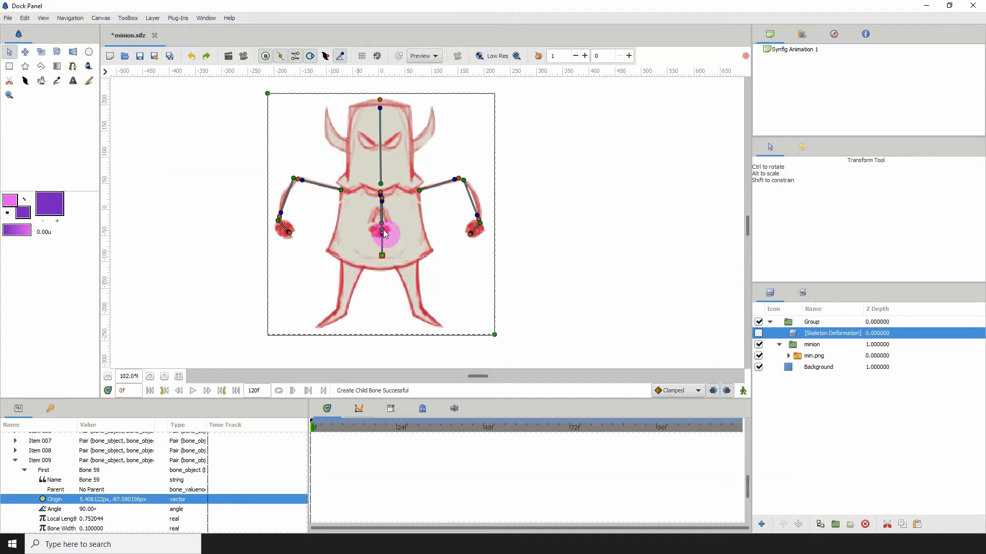
left_click_drag(381, 224, 351, 263)
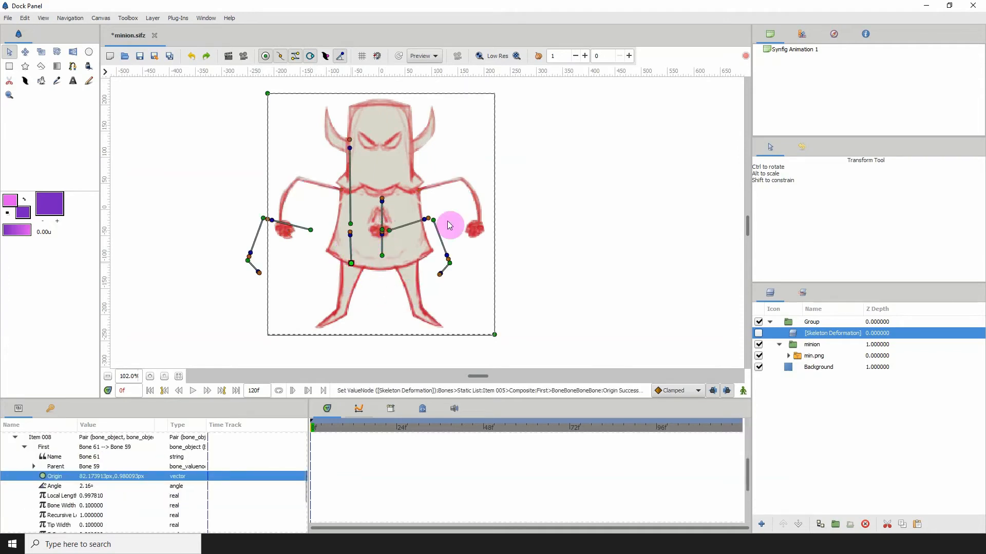
key("ctrl+z")
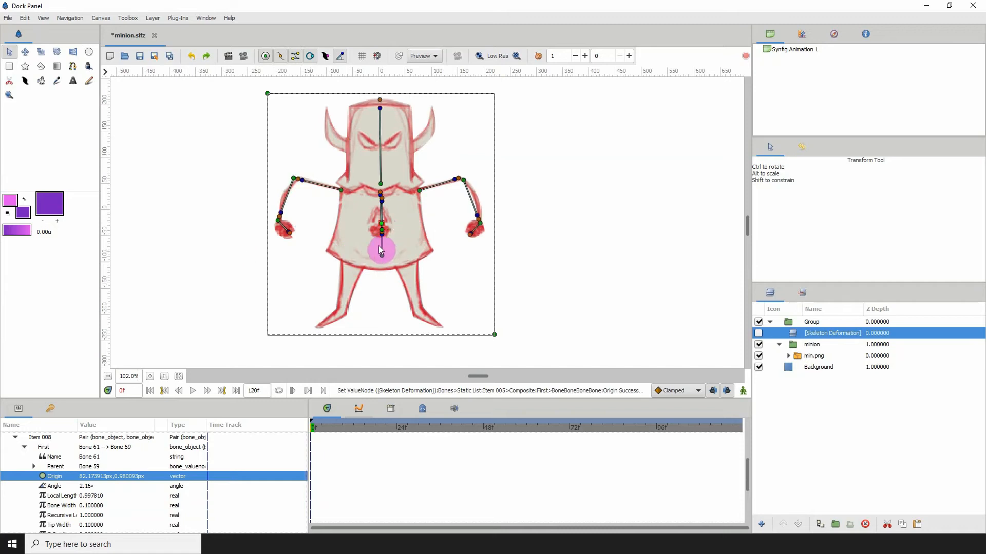
left_click_drag(382, 231, 345, 242)
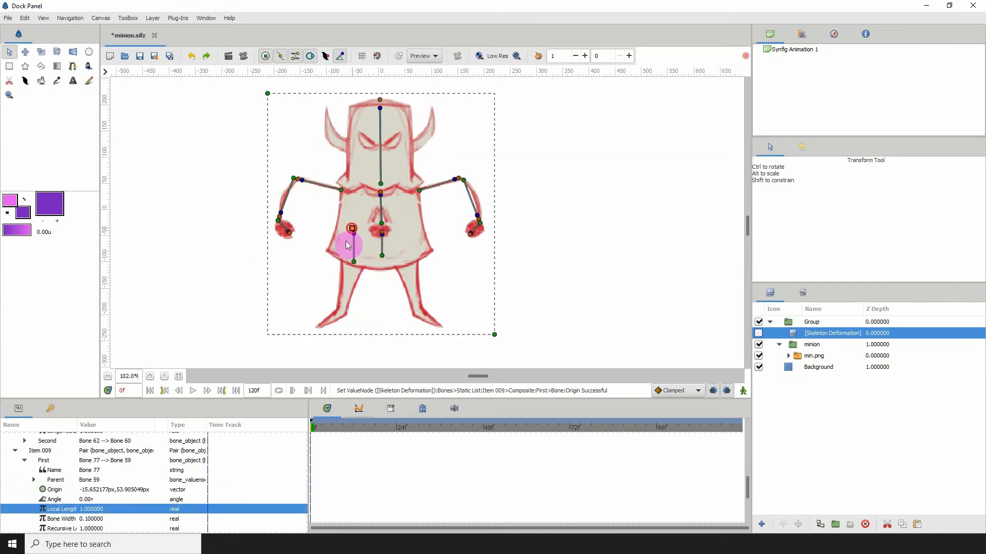
left_click_drag(347, 282, 347, 292)
left_click_drag(352, 261, 346, 289)
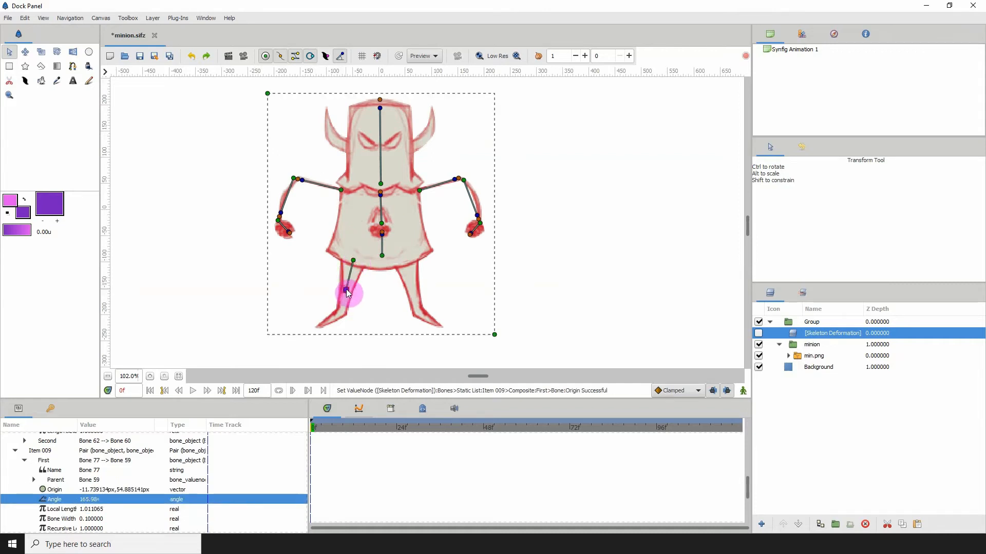
- Create a child bone of the left-hand thigh bone and shorten it to end at the ankle, with local length about 0.52
right_click(345, 289)
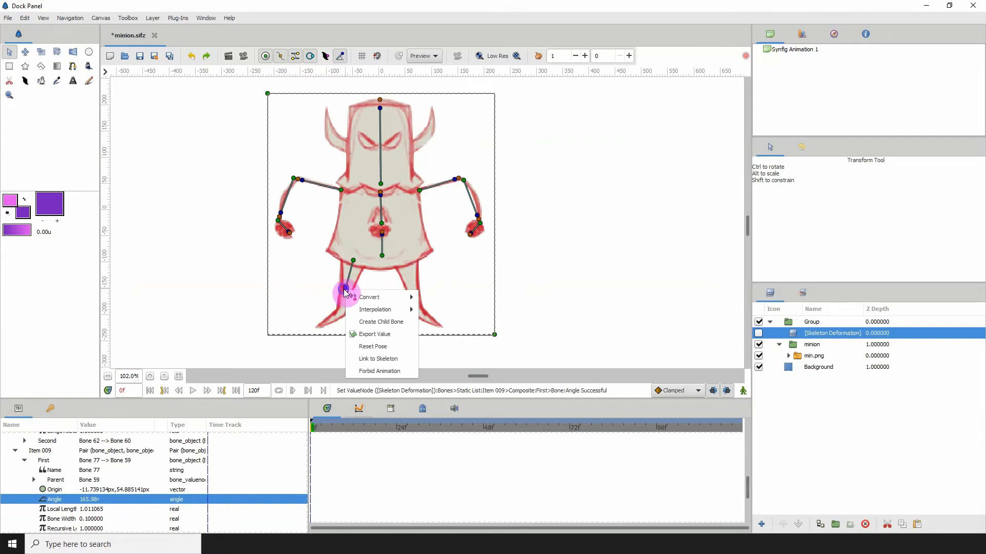
left_click(371, 322)
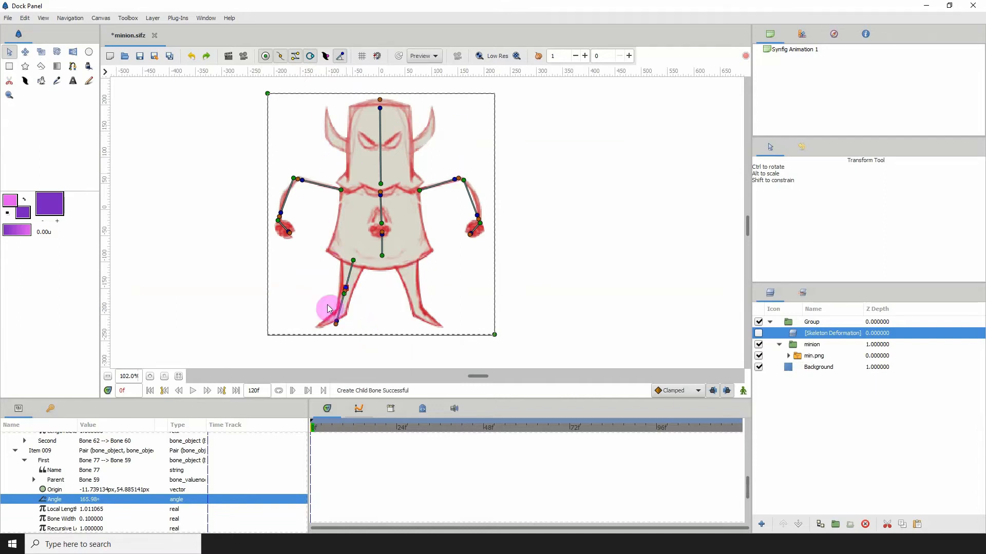
left_click_drag(336, 323, 343, 311)
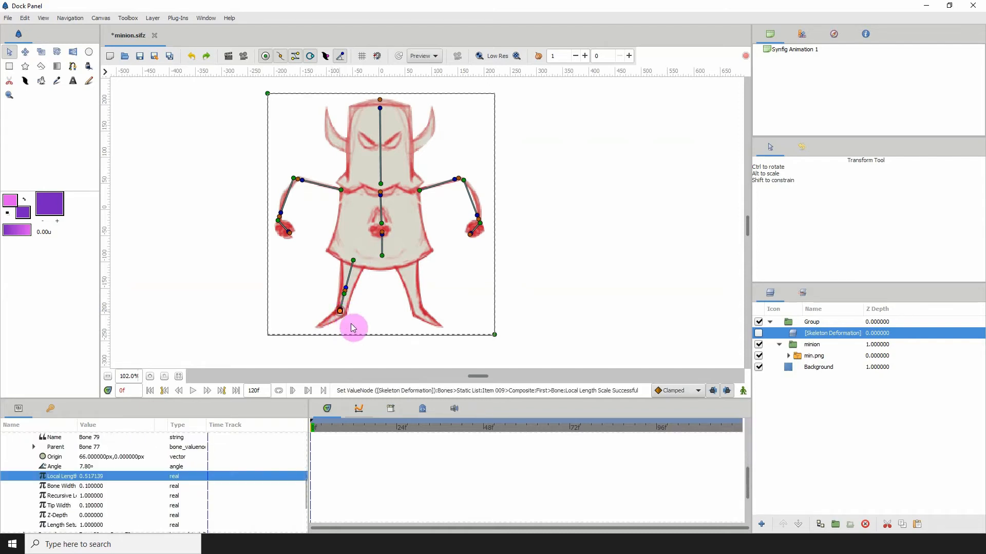
- Create a child bone of the left-hand shin bone and point it from the ankle to the toe
right_click(340, 311)
left_click(364, 340)
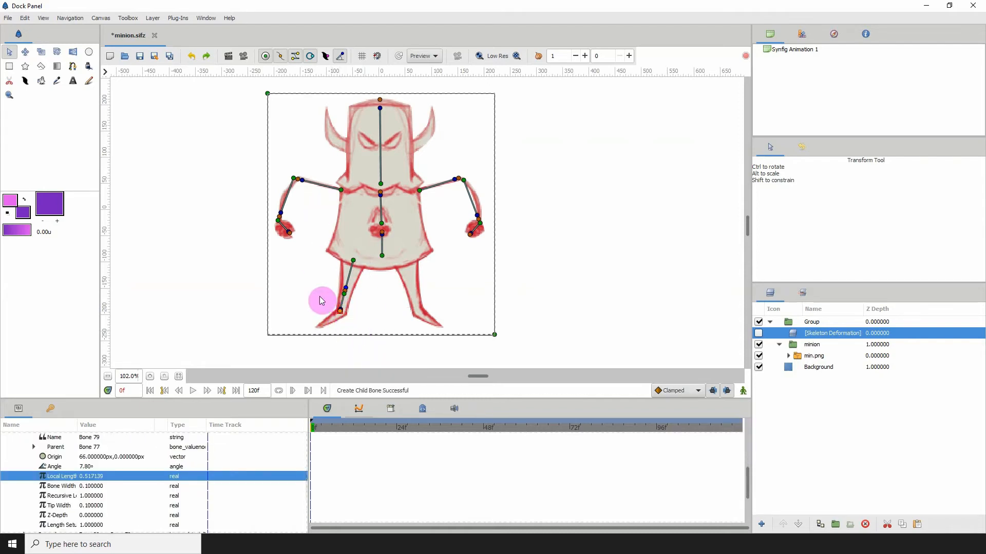
left_click_drag(319, 332, 331, 342)
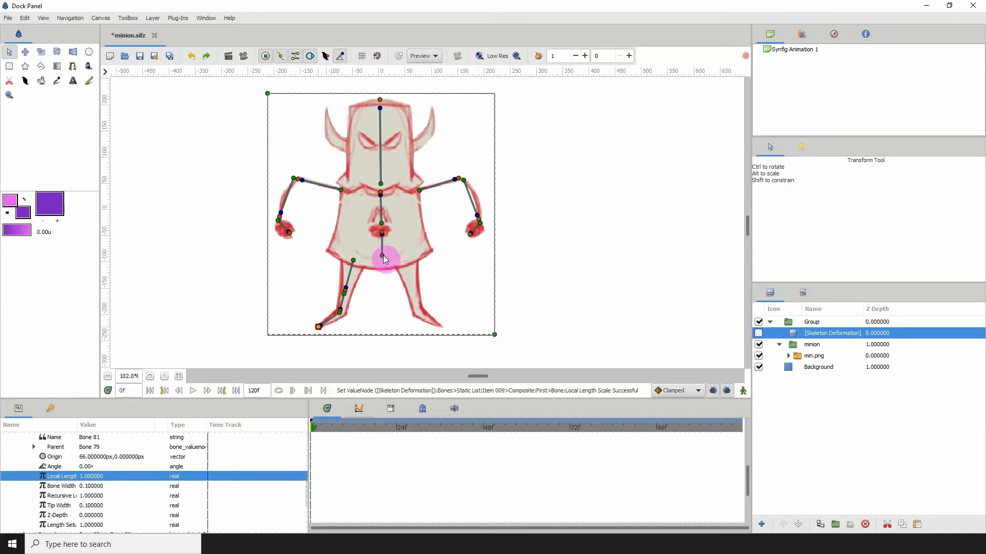
- Create another child bone of the lower-torso bone and lay it along the right-hand thigh from hip to knee
left_click(382, 256)
right_click(380, 254)
left_click(418, 292)
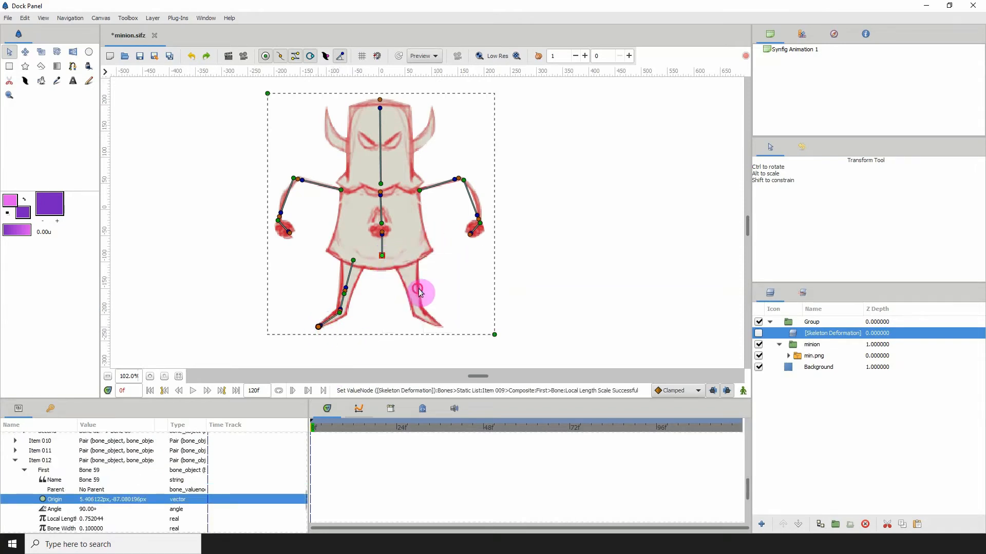
left_click(392, 263)
left_click_drag(383, 233, 413, 294)
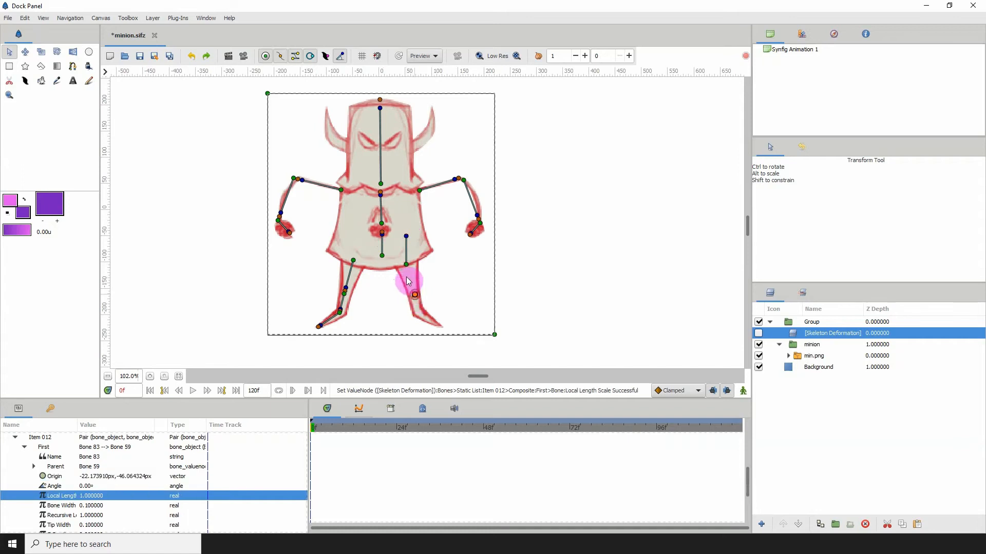
- Create a child bone of the right-hand thigh bone and fit it from knee to ankle at about -5.4°, local length about 0.47
right_click(414, 296)
left_click(426, 313)
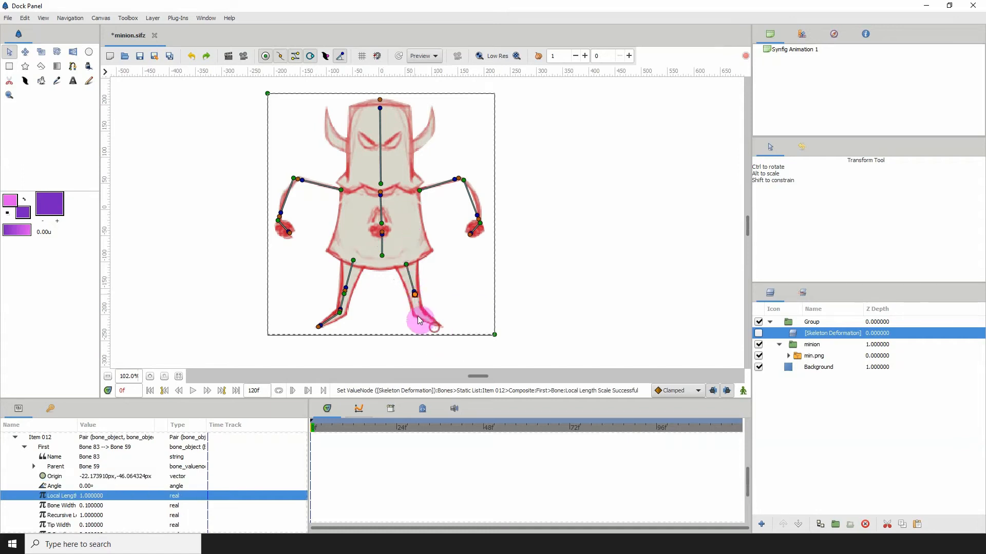
mouse_move(425, 326)
left_mouse_down()
mouse_move(412, 288)
mouse_move(419, 311)
left_mouse_up()
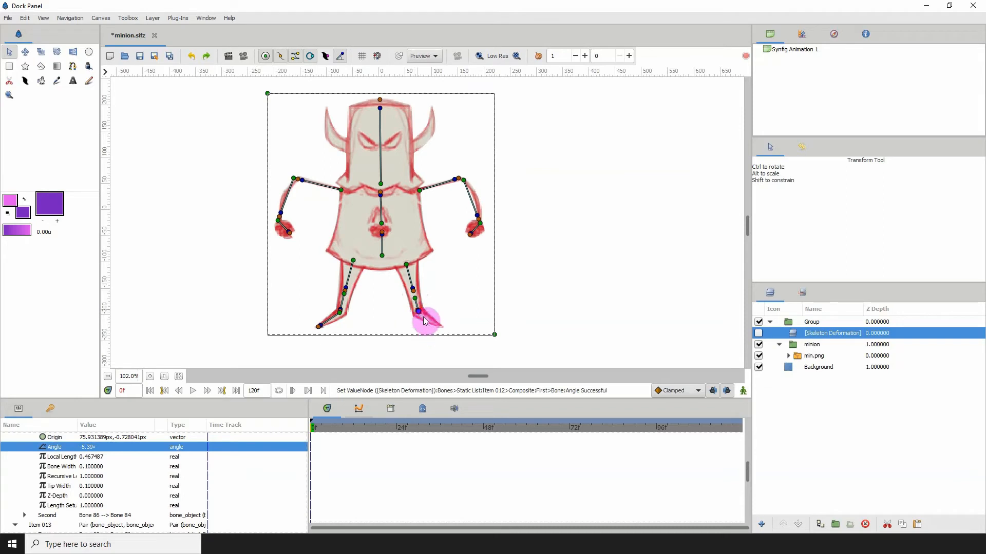
- Create a child bone of the right-hand shin bone, point it from the ankle to the toe, and save the file
right_click(420, 318)
left_click(440, 345)
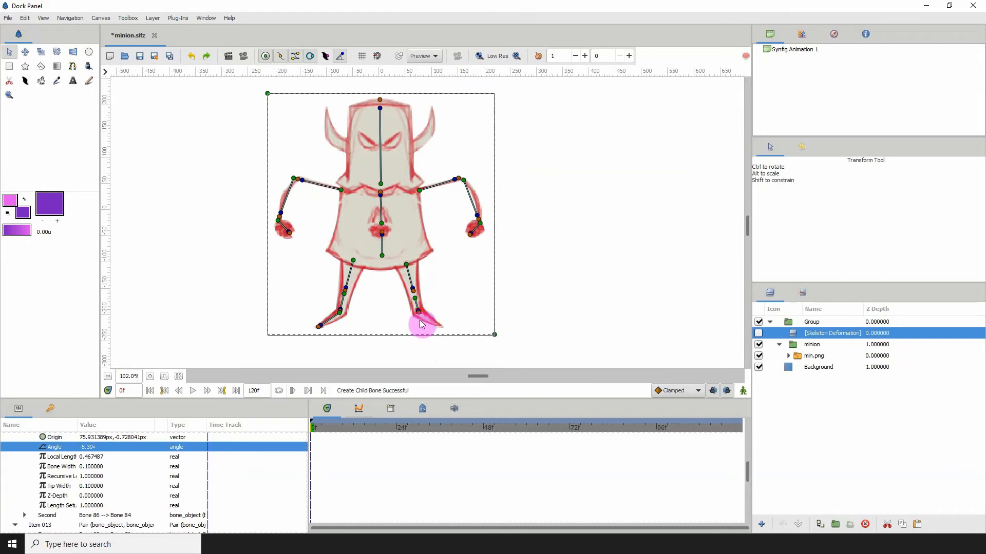
left_click_drag(427, 344, 438, 325)
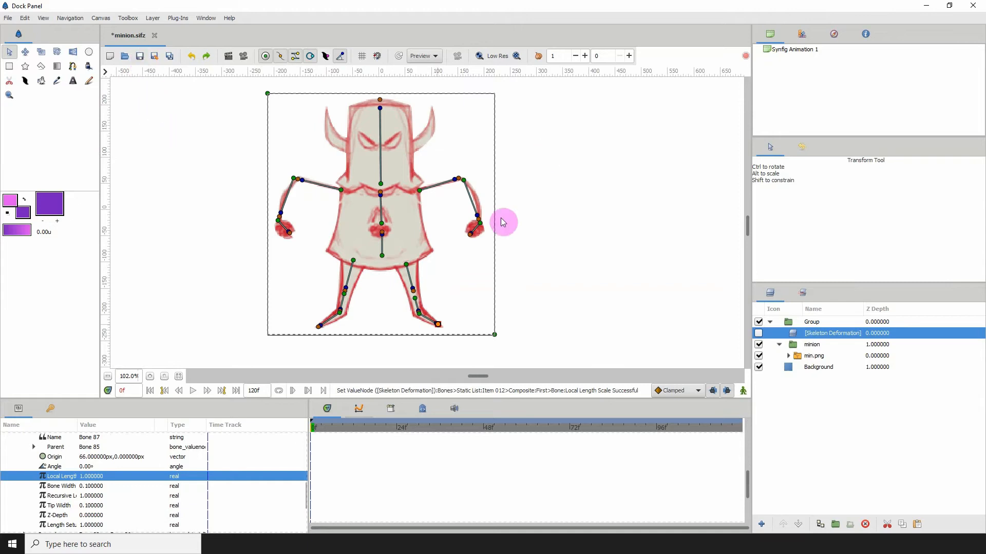
key("ctrl+s")
- Show the width handles of the bones and hide the position and vertex handles on the canvas
scroll(446, 218, "up", 1)
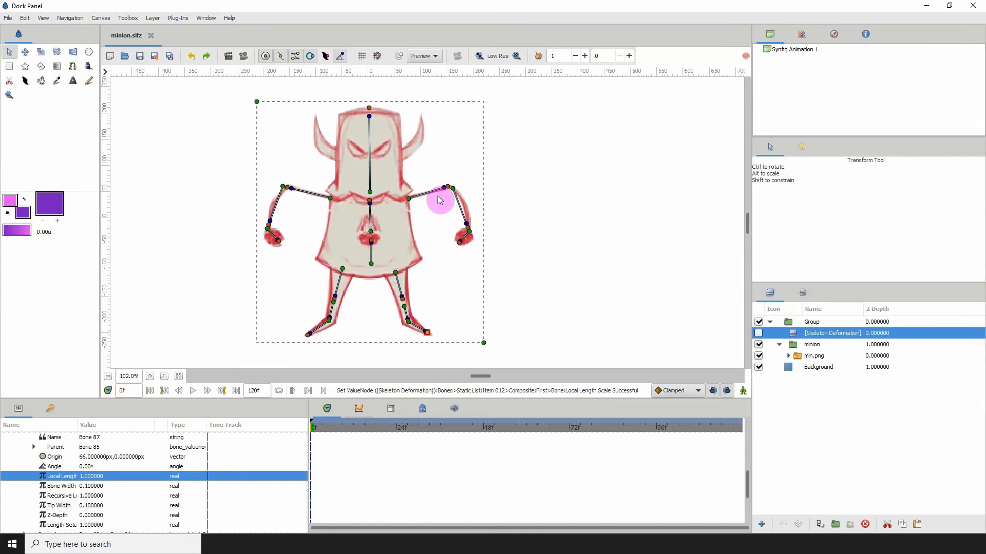
scroll(408, 229, "down", 1)
left_click_drag(360, 219, 354, 219)
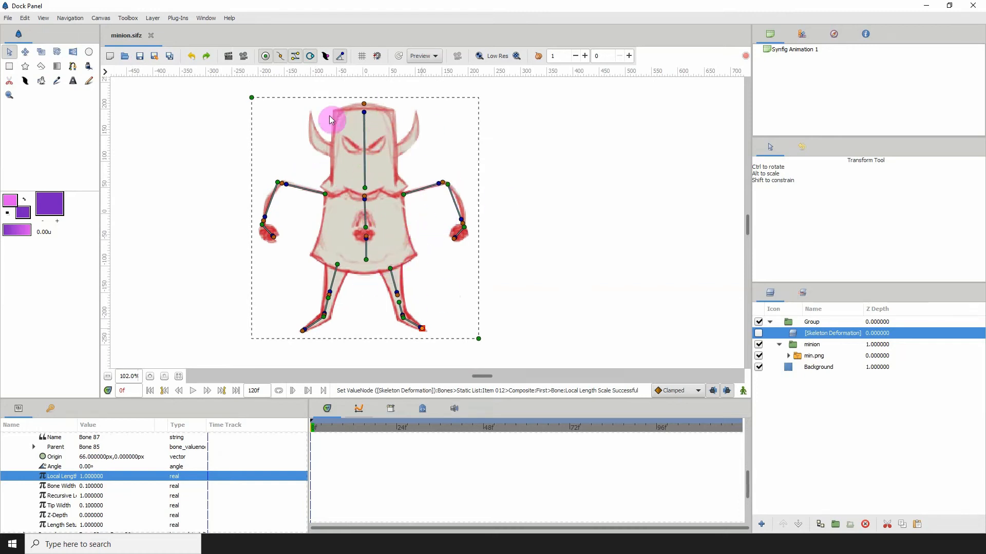
left_click(324, 57)
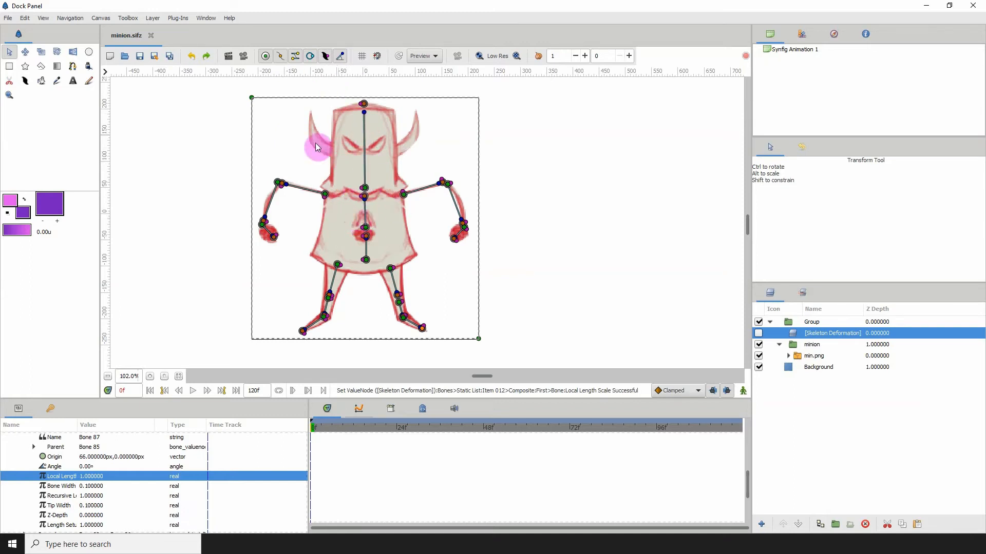
left_click(264, 57)
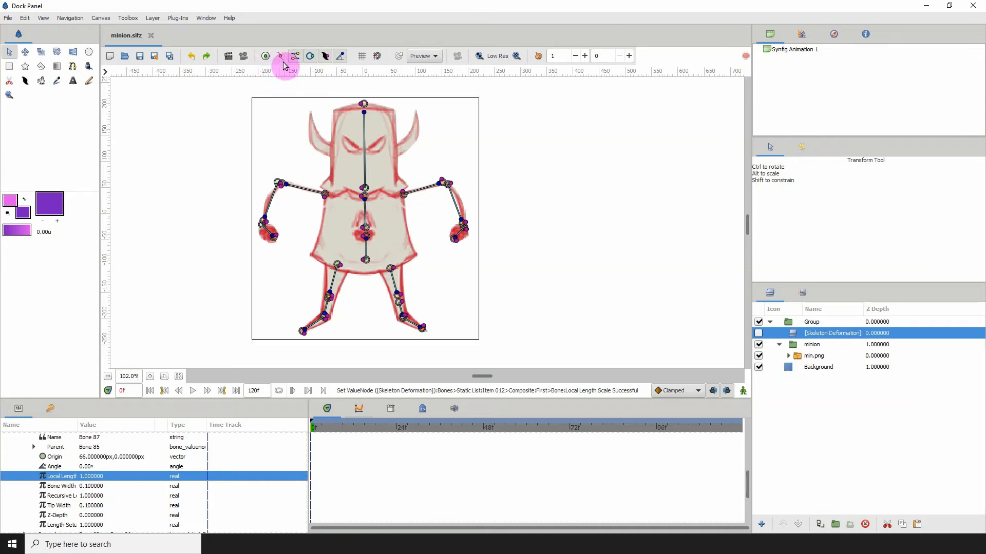
left_click(280, 57)
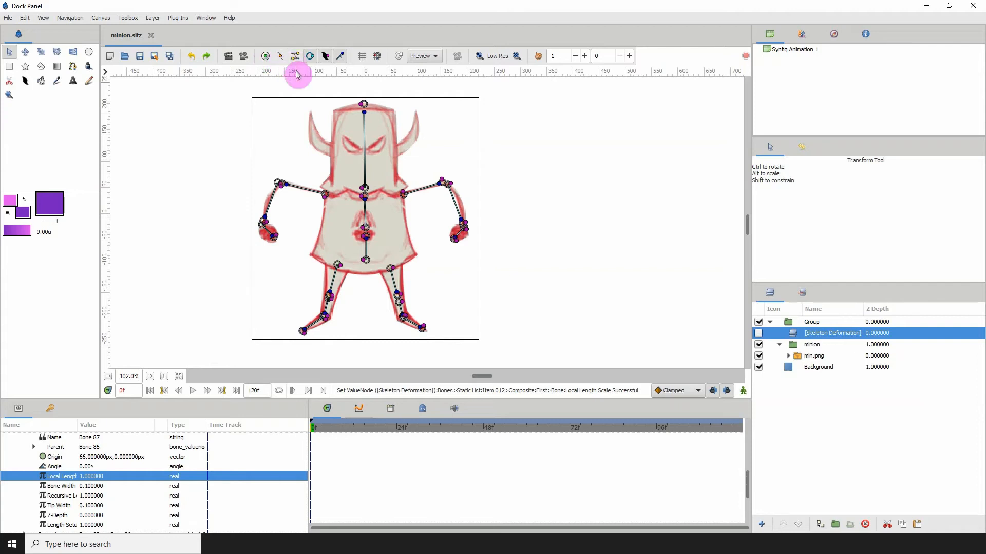
- Hide the radius handles on the canvas while keeping the width and angle handles shown
left_click(309, 57)
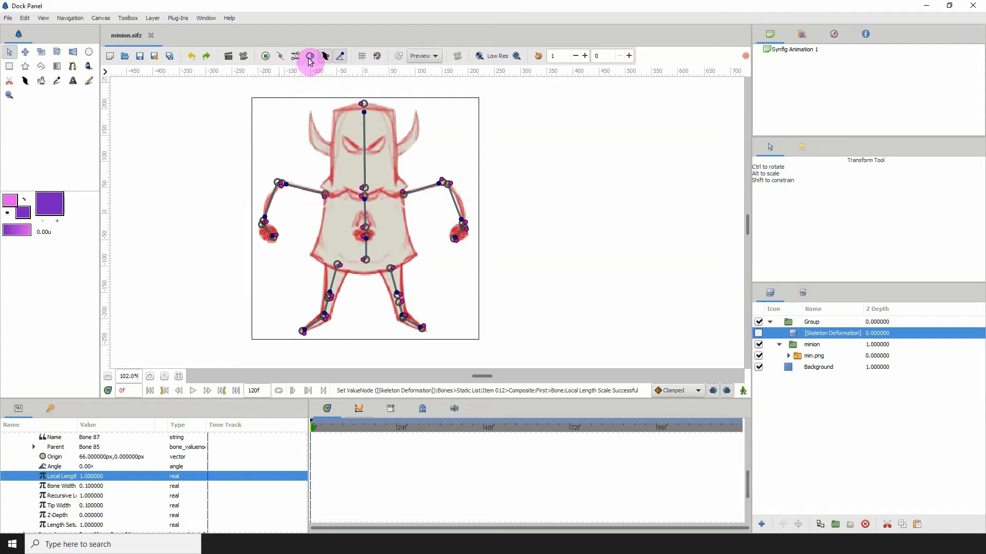
left_click(339, 57)
left_click(338, 58)
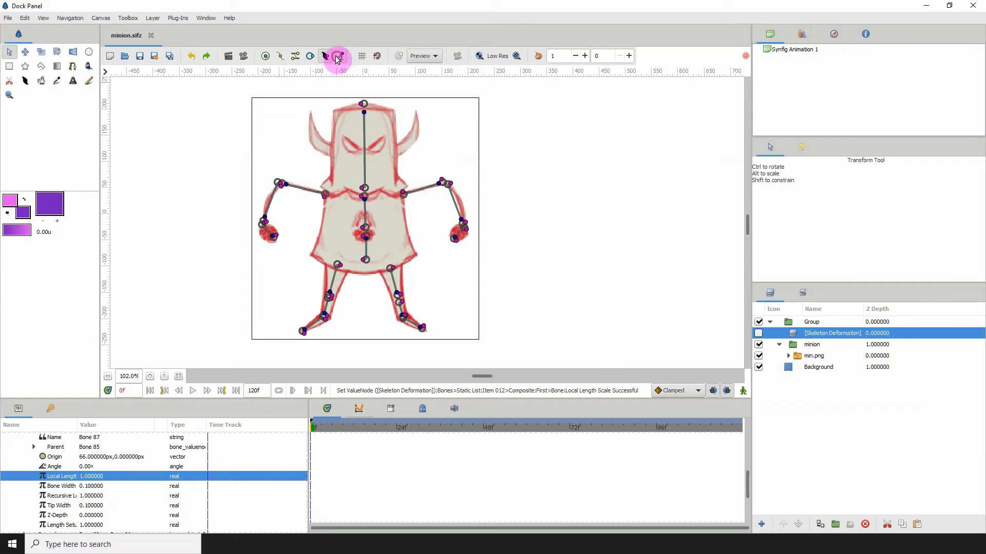
left_click(338, 58)
left_click(337, 58)
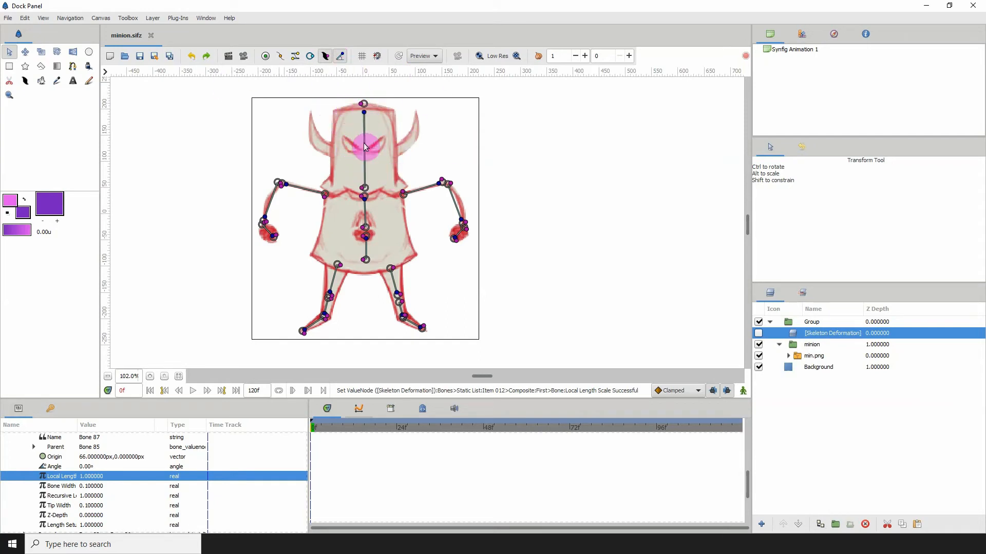
- Set the head bone's tip width to about 3.07 and its base width at the neck to about 23 px
left_click_drag(362, 106, 268, 118)
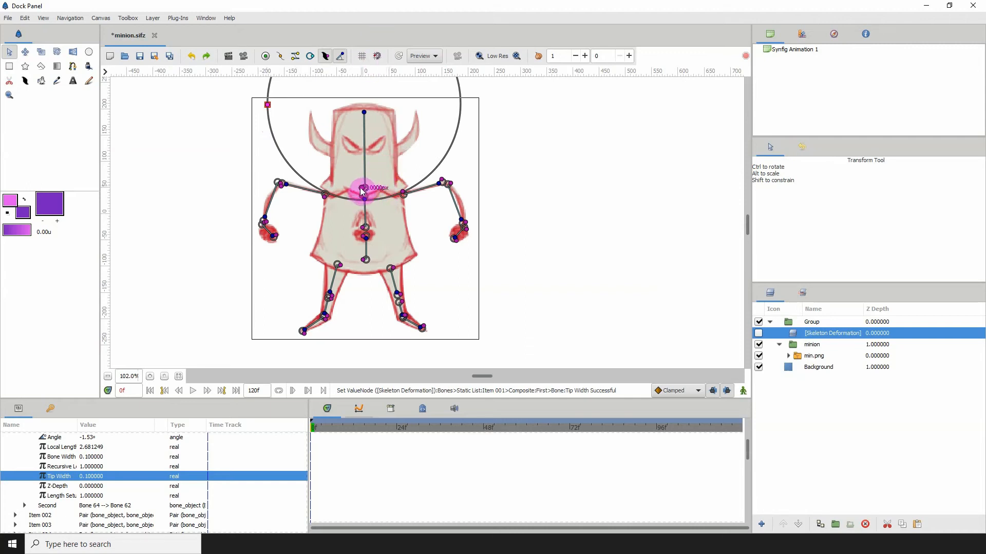
left_click_drag(361, 191, 361, 190)
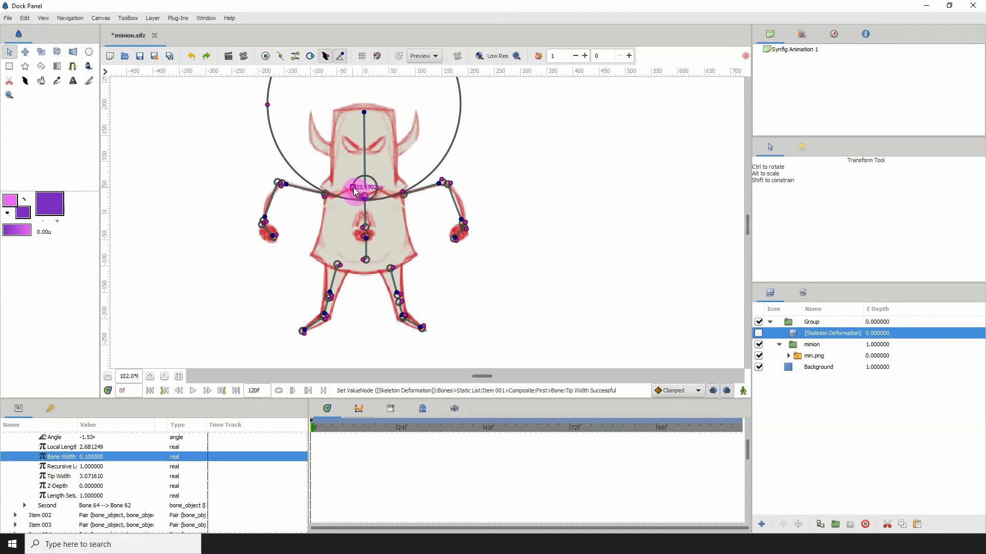
left_click_drag(354, 190, 354, 191)
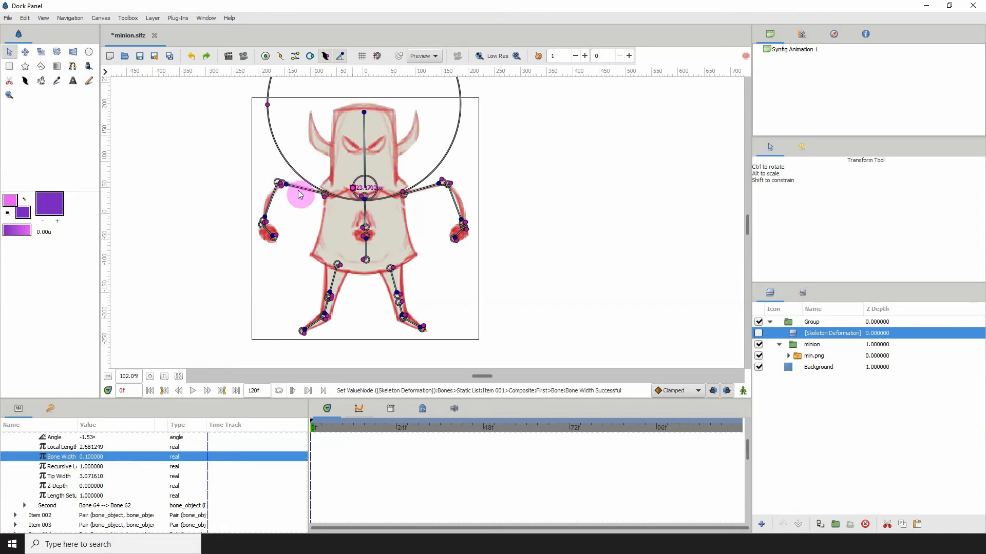
- Widen the left-hand upper-arm bone to about 0.24 at the shoulder and about 1.40 at the elbow tip
left_click(325, 200)
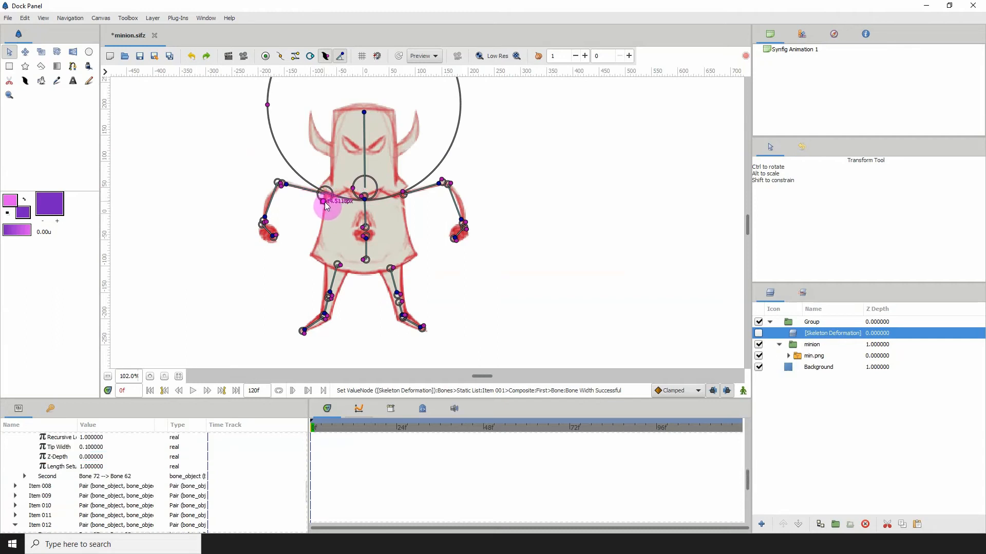
left_click_drag(325, 203, 324, 201)
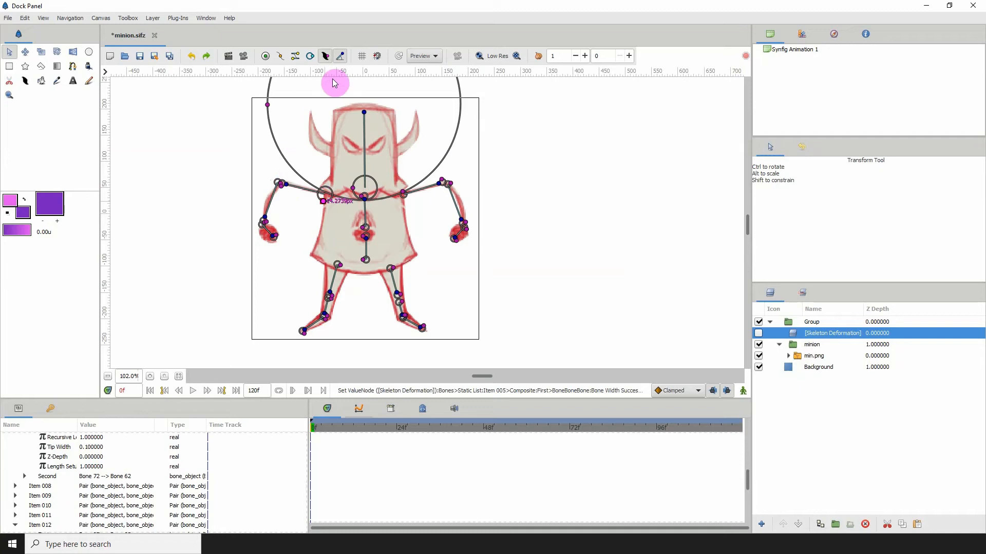
left_click(281, 188)
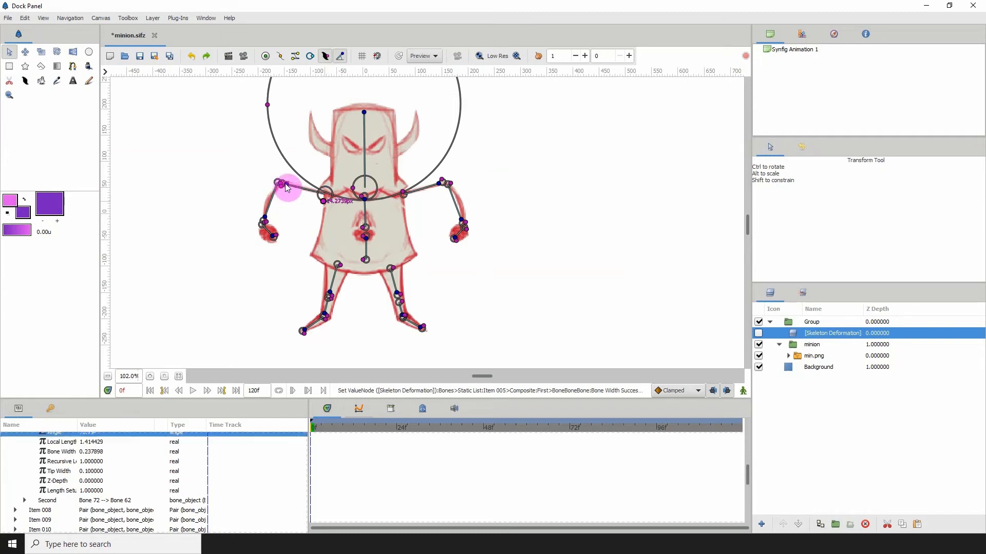
left_click_drag(282, 190, 314, 227)
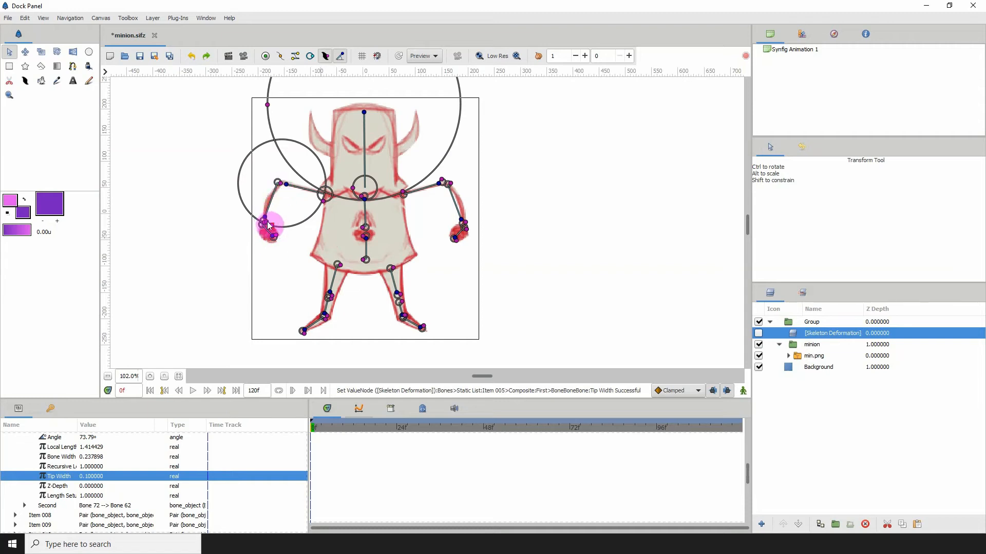
- Widen the left-hand forearm bone at wrist and elbow, and give the hand bone a width of about 0.22 and a tip width of about 0.51
left_click_drag(267, 225, 304, 234)
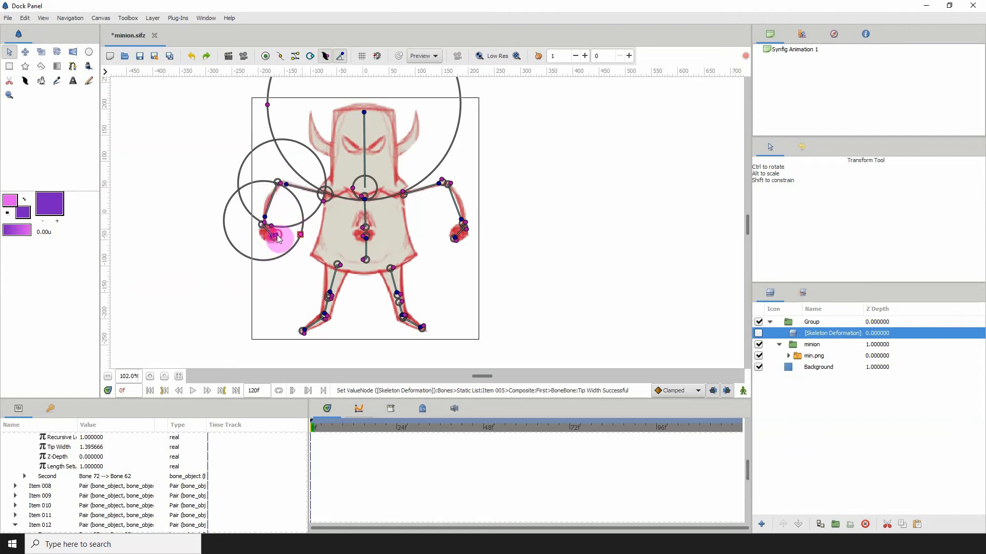
mouse_move(277, 237)
left_mouse_down()
mouse_move(290, 236)
mouse_move(271, 227)
left_mouse_up()
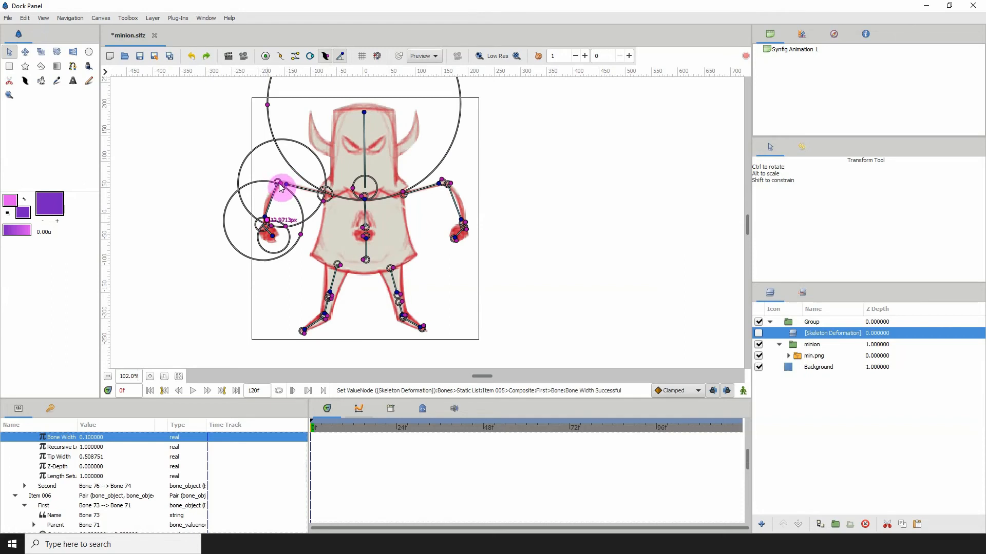
left_click_drag(281, 188, 282, 203)
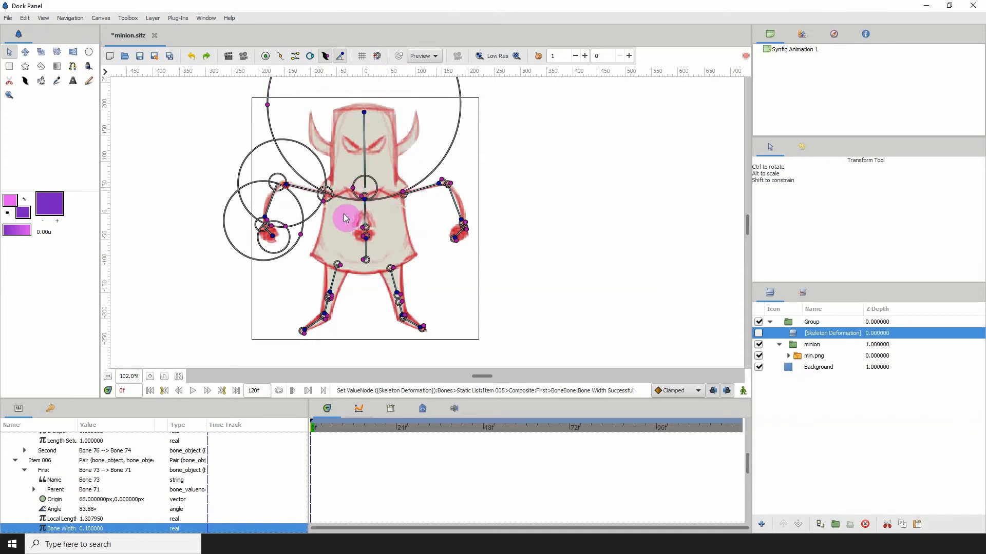
- Widen the left-hand thigh bone to about 26 px at the hip and 57 px at the knee, and widen the shin and foot bones
left_click_drag(339, 175, 326, 197)
left_click_drag(311, 184, 324, 176)
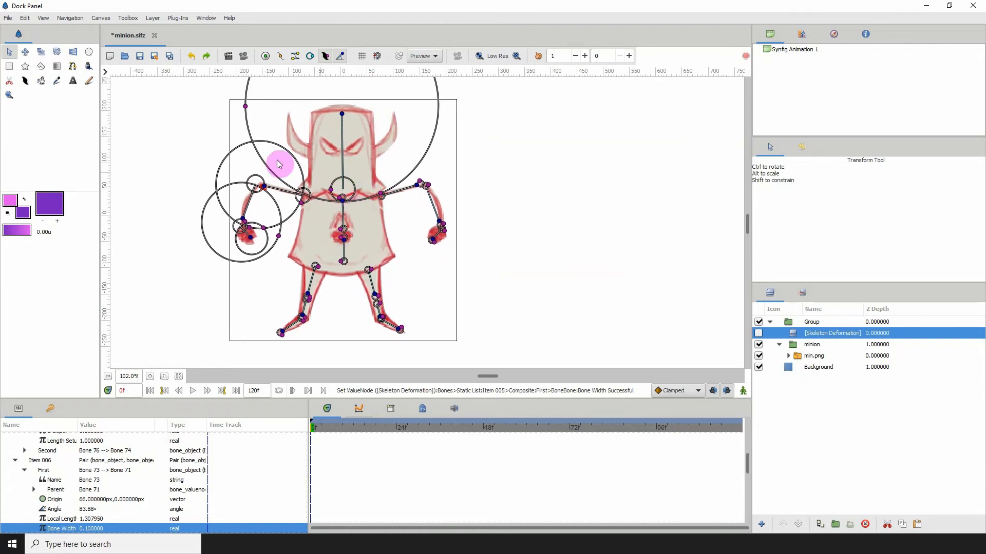
left_click_drag(334, 255, 319, 211)
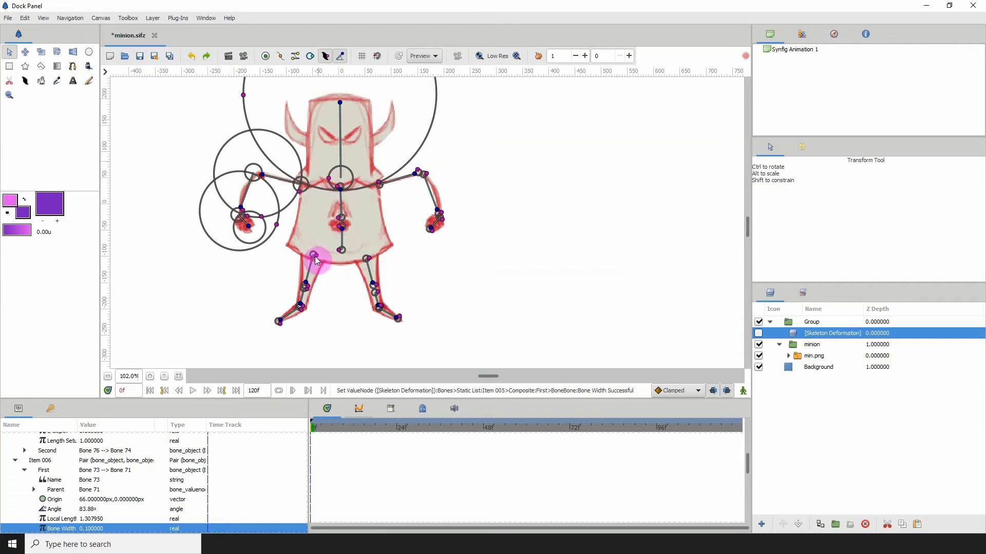
left_click_drag(316, 259, 322, 266)
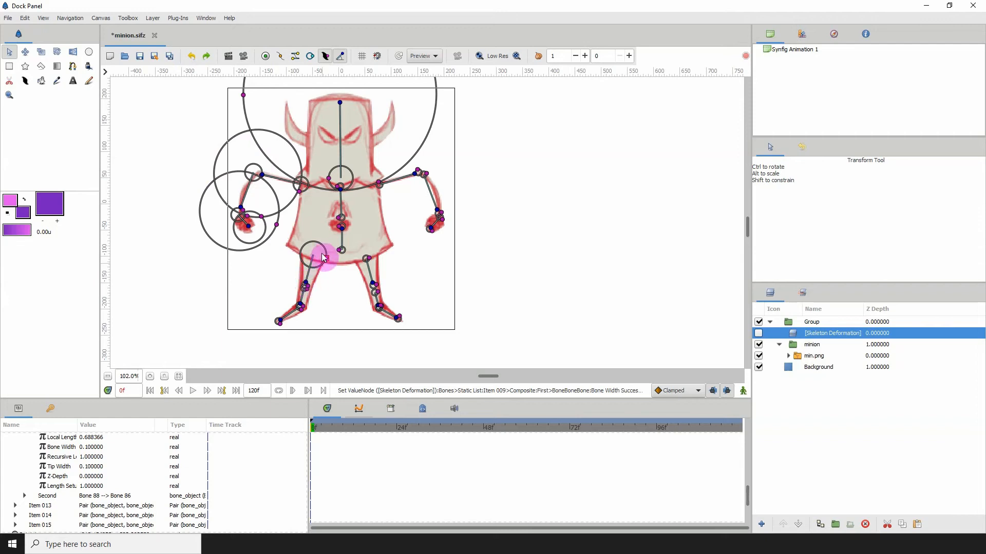
left_click_drag(326, 257, 327, 259)
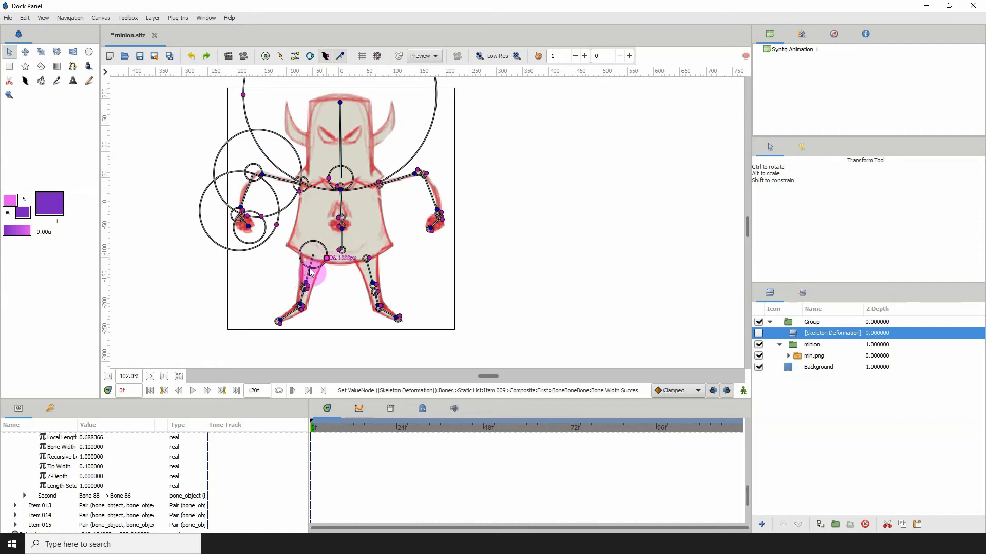
left_click(309, 287)
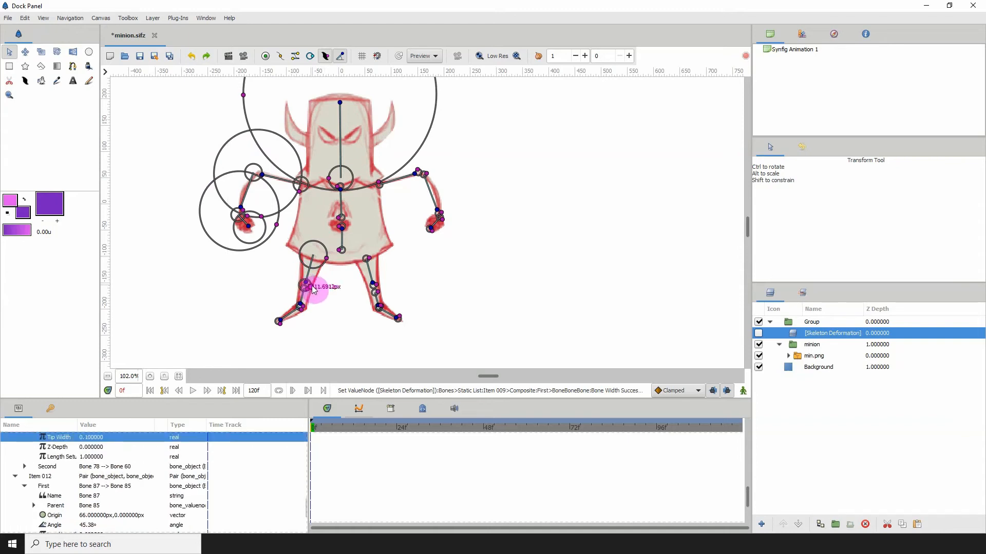
left_click_drag(314, 289, 333, 292)
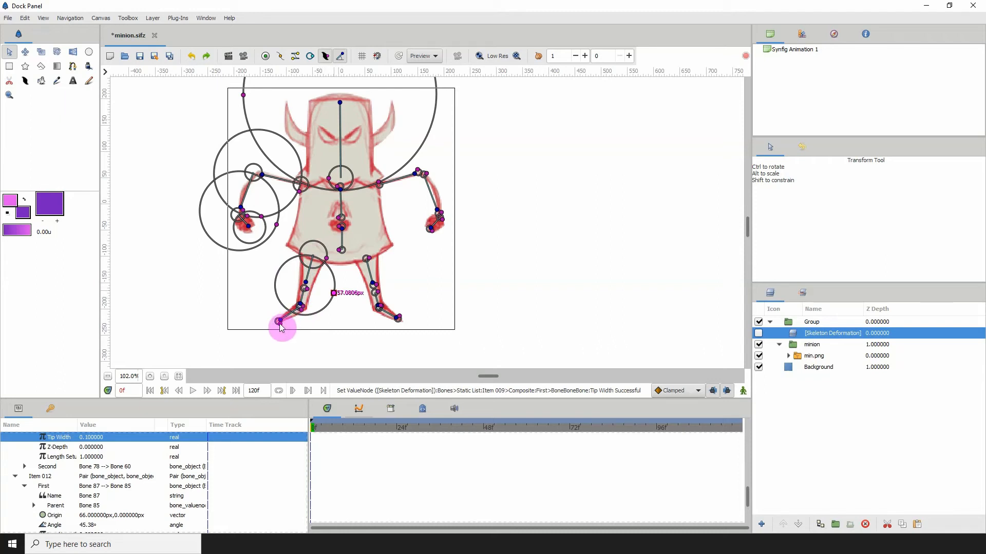
left_click_drag(281, 329, 306, 347)
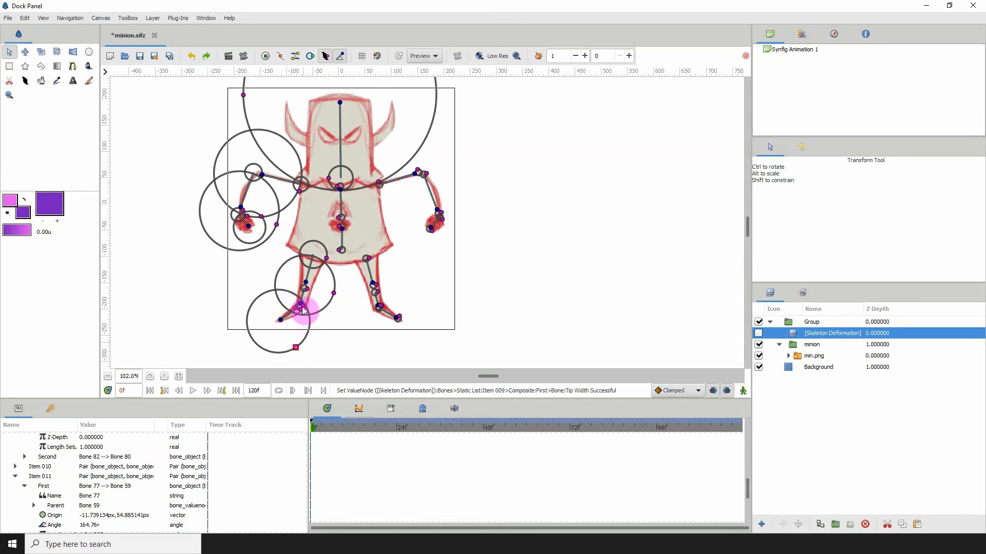
left_click_drag(302, 310, 307, 284)
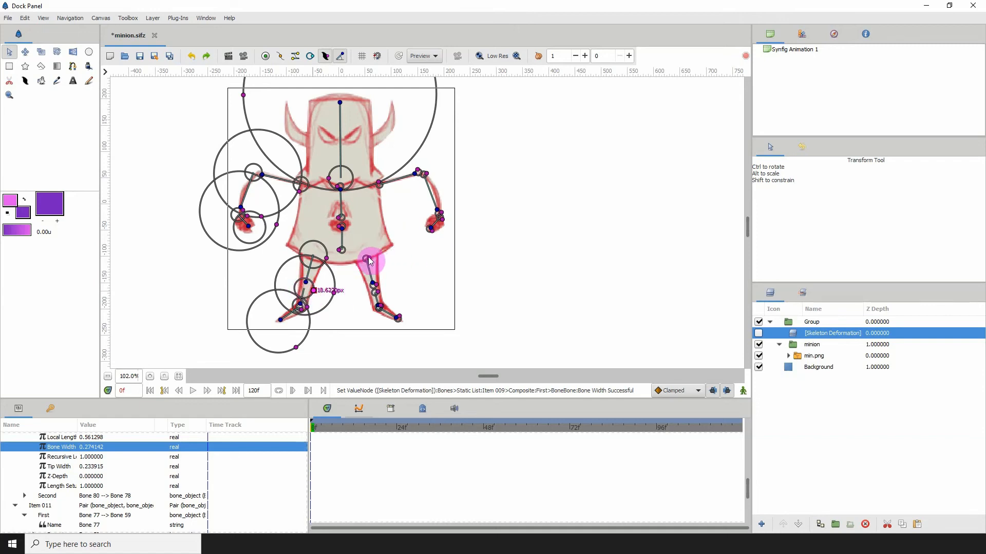
- Widen the right-hand thigh, shin and foot bones like the other leg, with a shin bone width of about 0.30, and save the file
left_click_drag(376, 261, 426, 331)
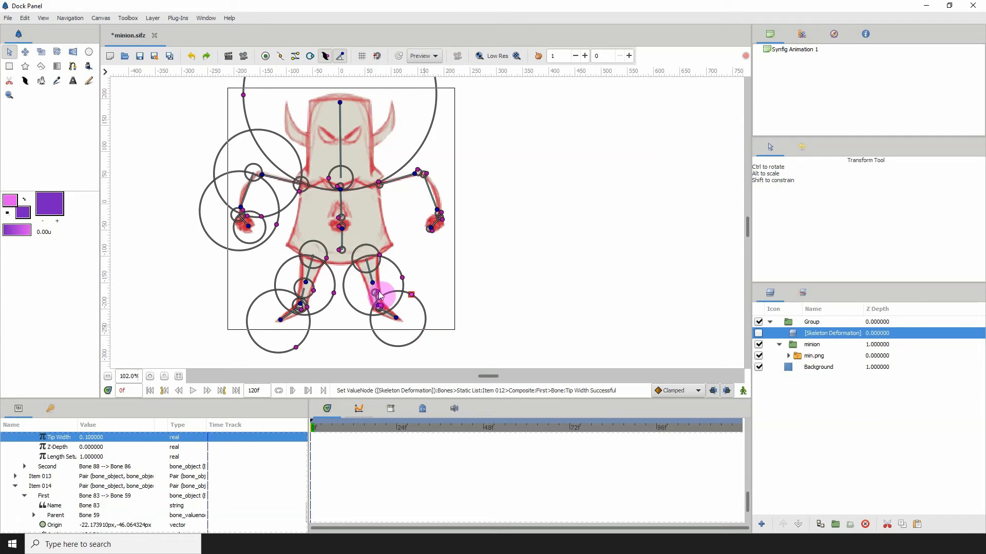
left_click_drag(384, 298, 383, 306)
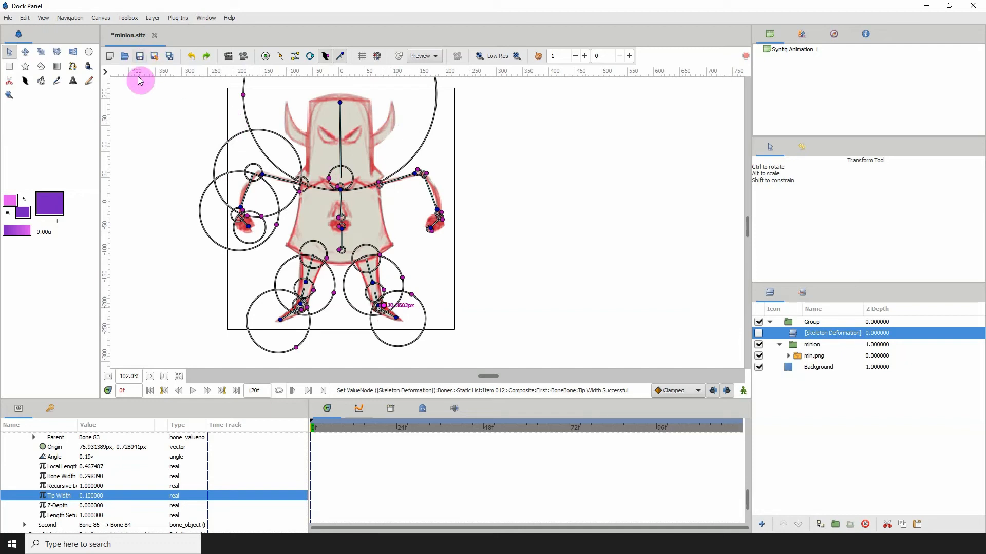
- Widen the right-hand upper-arm bone at shoulder and elbow and the forearm bone's tip to about 1.43, undoing the stray angle change
left_click(379, 183)
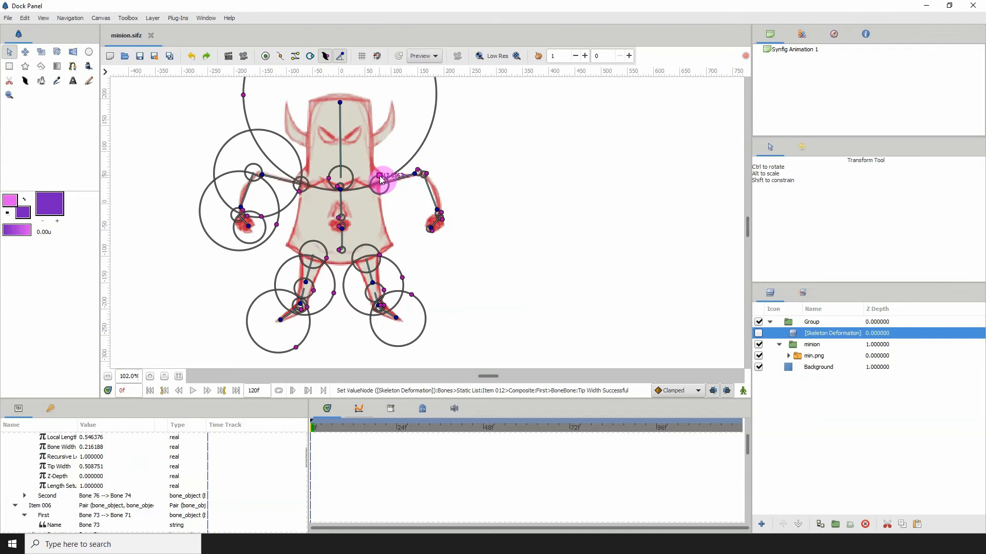
left_click_drag(380, 180, 406, 133)
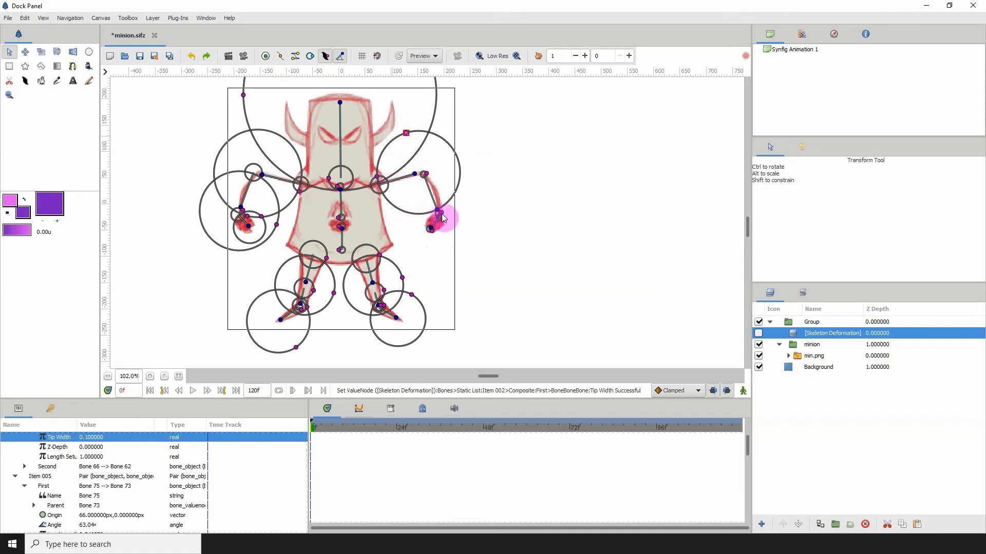
left_click_drag(443, 216, 439, 250)
left_click(191, 56)
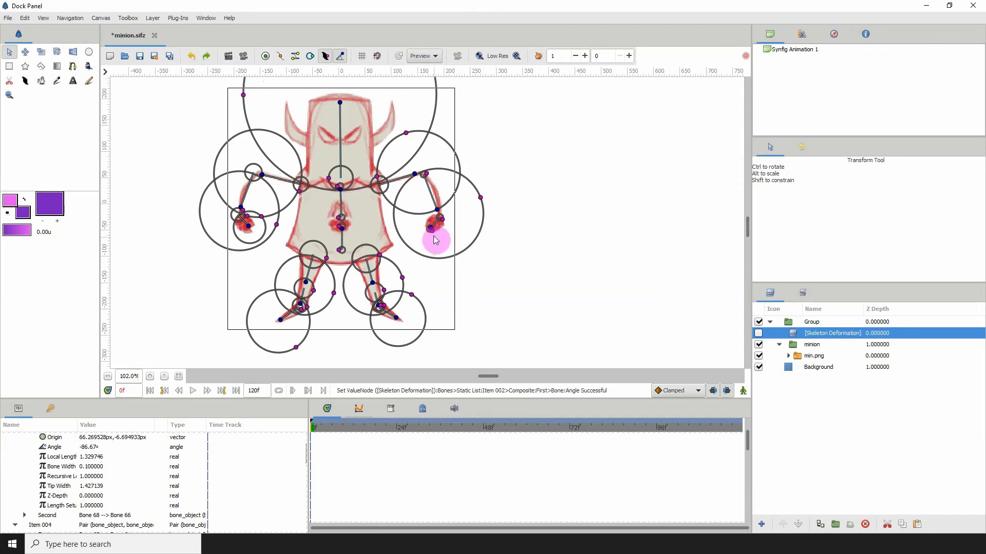
- Widen the right-hand hand bone to about 0.61 at its tip and 9.6 px at its base, and the forearm bone's base to about 12 px
mouse_move(432, 234)
left_mouse_down()
mouse_move(440, 249)
mouse_move(444, 226)
left_mouse_up()
left_click(426, 177)
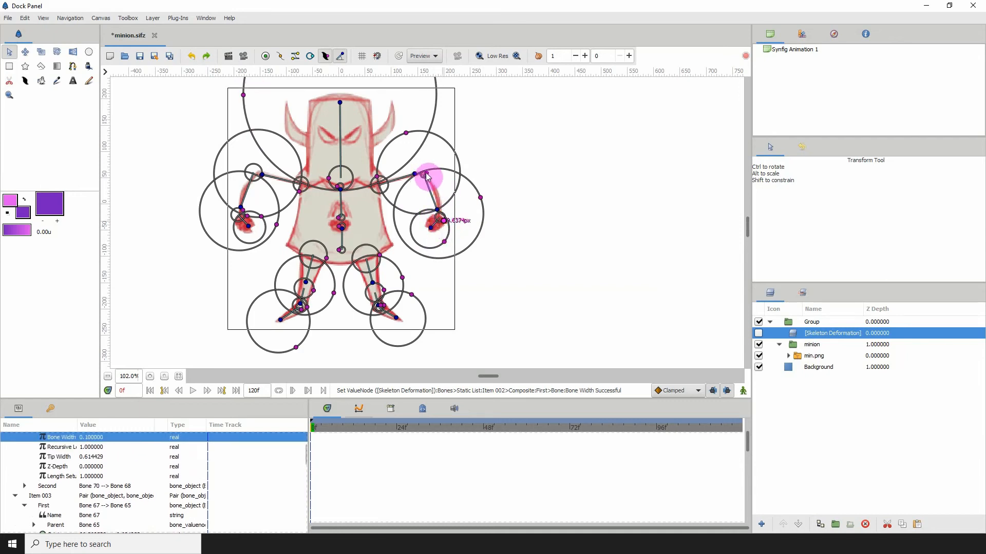
left_click(432, 174)
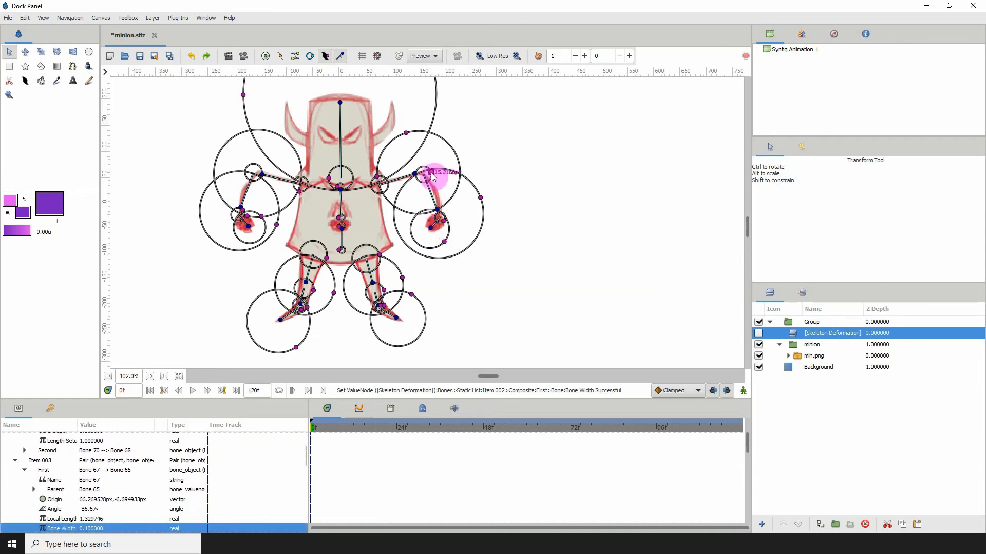
left_click_drag(430, 177, 428, 176)
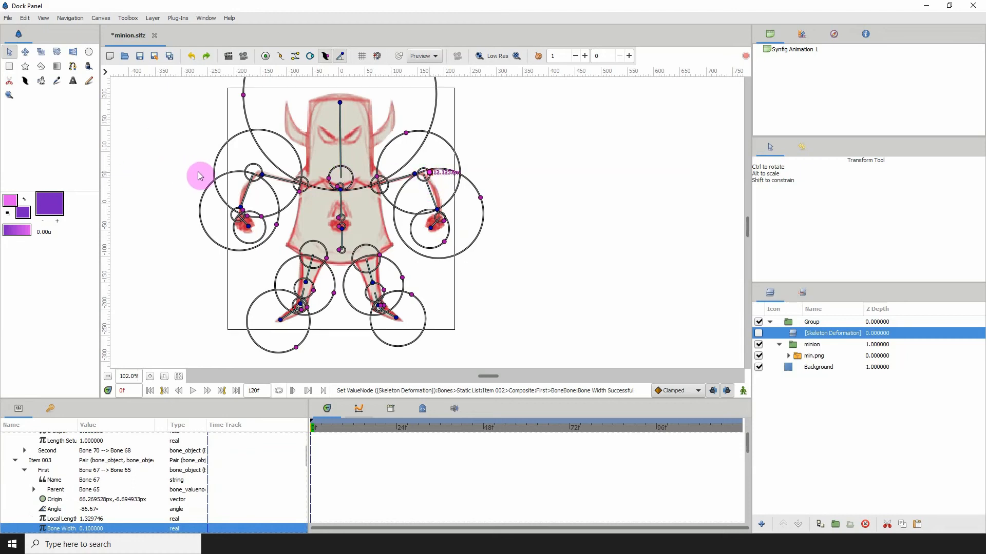
- Set the lower-torso bone's tip width to about 1.86, widen its base, and enlarge the upper-torso bone's tip width across the chest
mouse_move(303, 157)
left_mouse_down()
mouse_move(291, 175)
mouse_move(294, 148)
left_mouse_up()
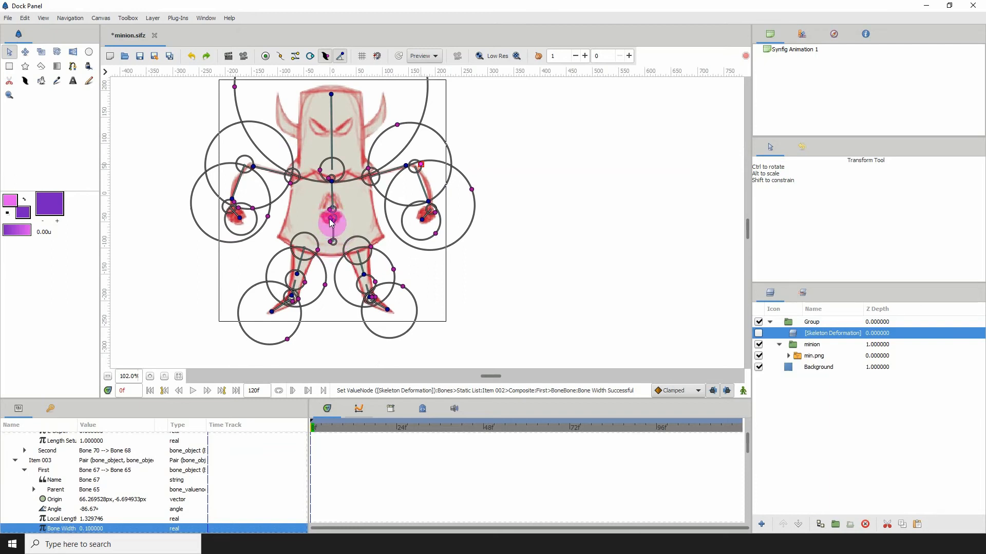
left_click_drag(331, 222, 277, 246)
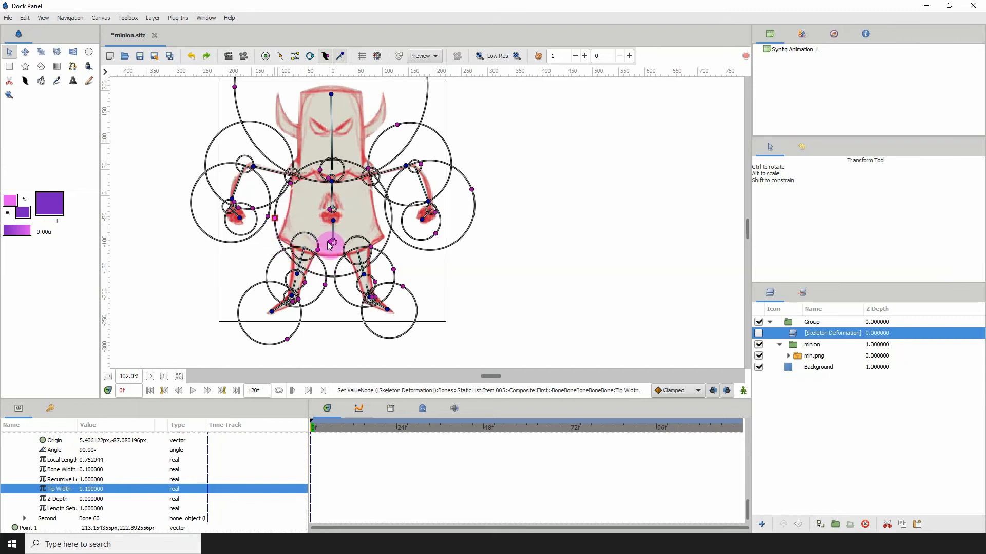
mouse_move(331, 246)
left_mouse_down()
mouse_move(311, 255)
mouse_move(316, 245)
left_mouse_up()
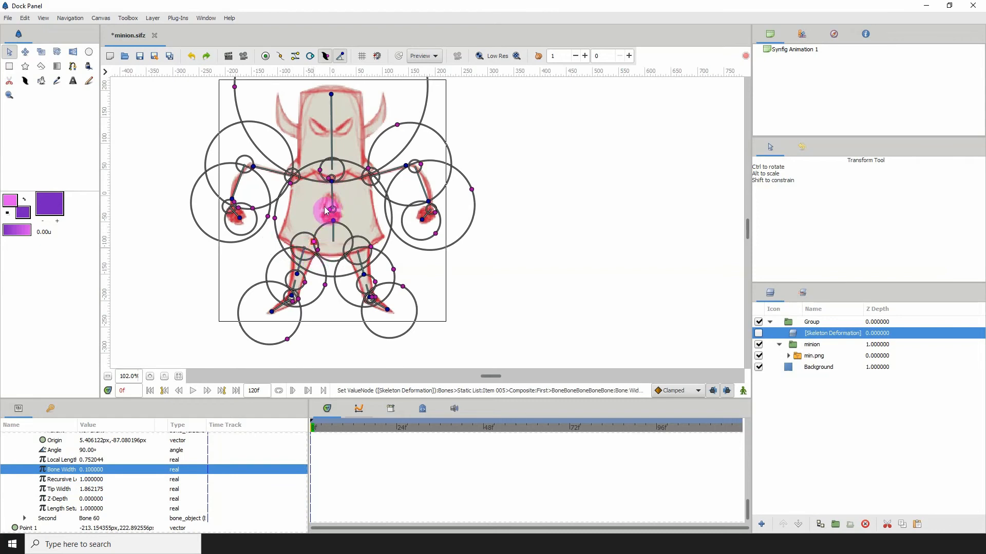
left_click_drag(329, 178, 286, 207)
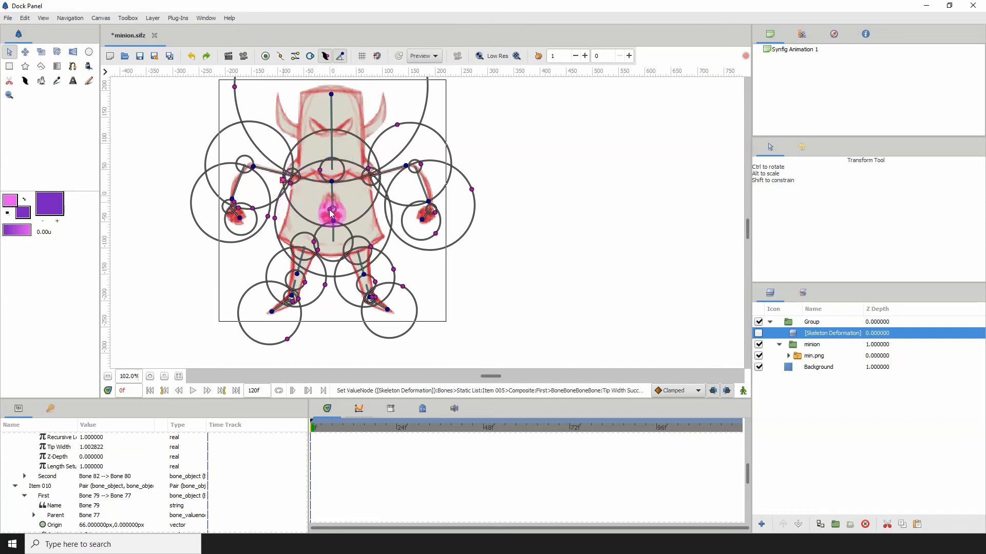
left_click_drag(348, 173, 366, 188)
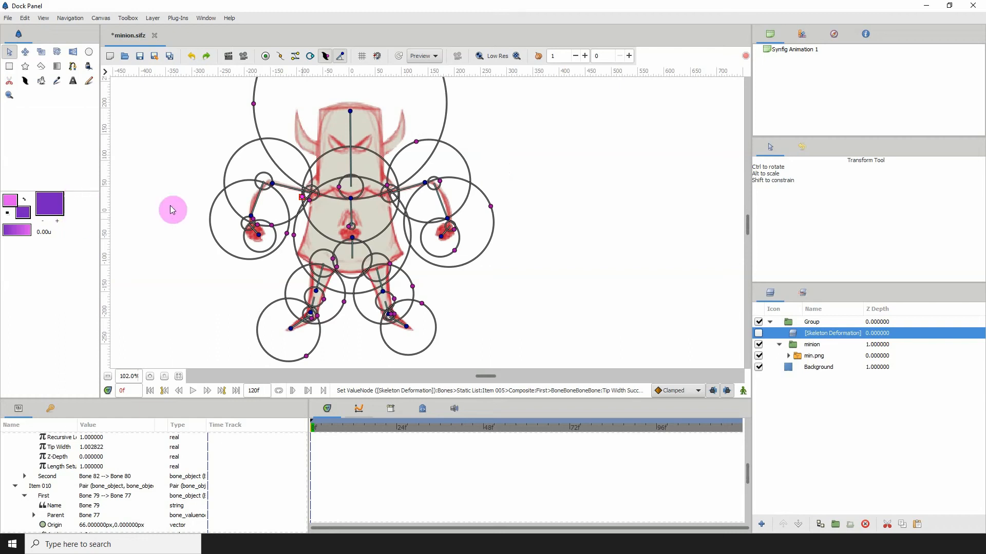
left_click_drag(373, 191, 398, 199)
left_click_drag(324, 153, 279, 149)
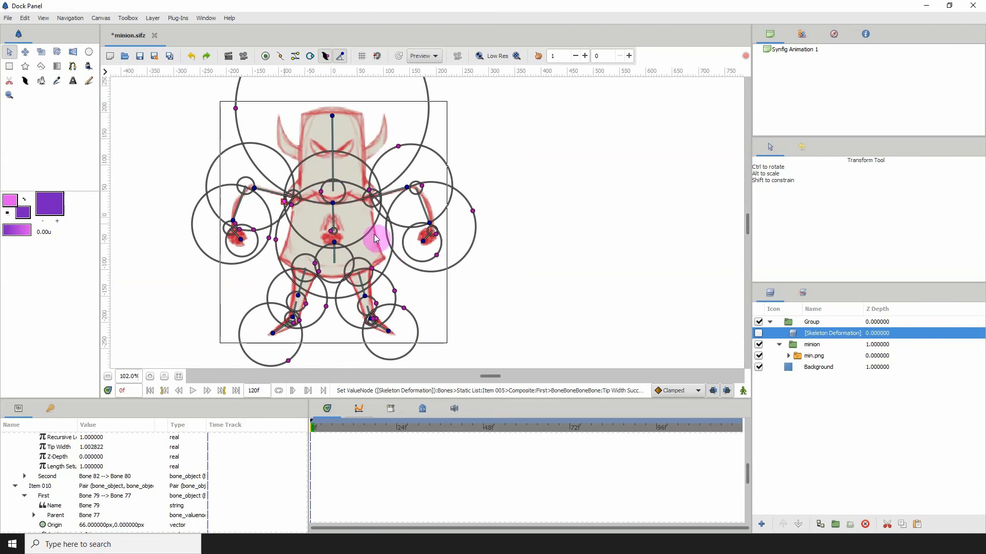
- Save the minion file with the widened torso bones
left_click_drag(332, 204, 367, 199)
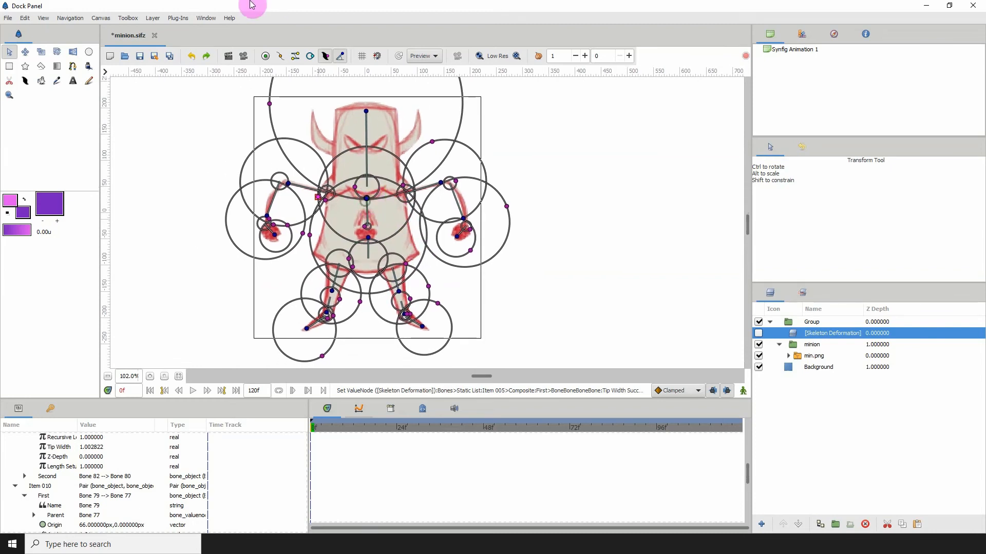
left_click(136, 58)
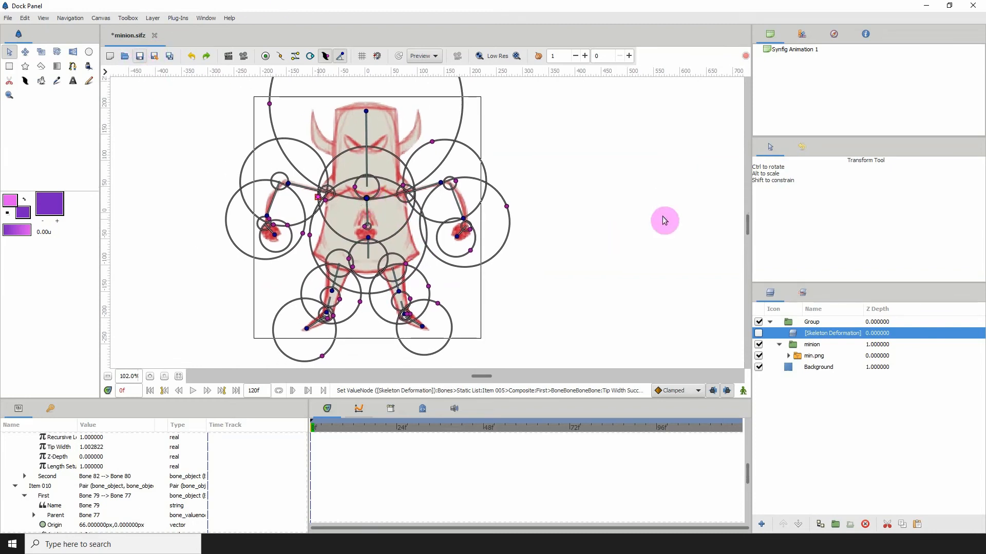
left_click_drag(468, 193, 446, 194)
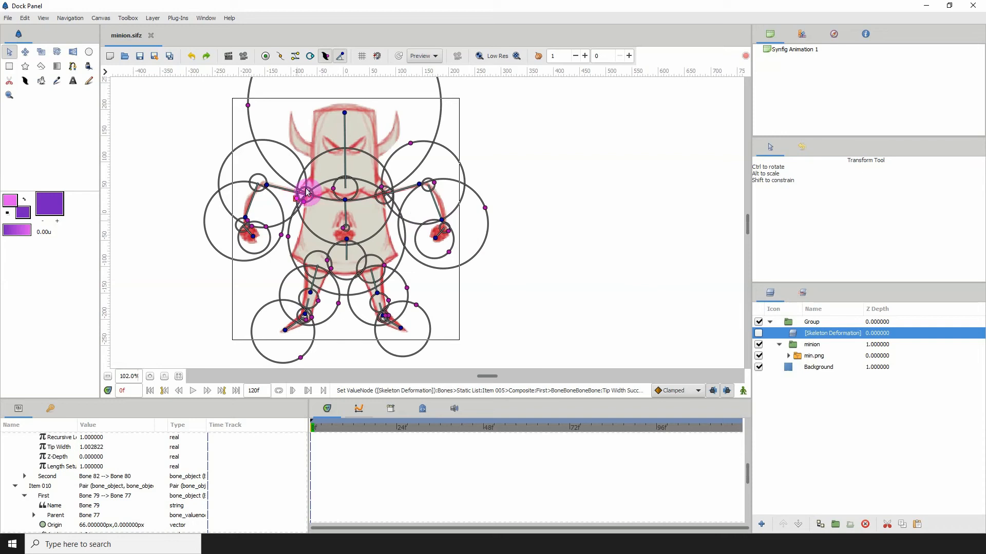
- Reactivate the Skeleton Deformation layer and reset its pose so the minion image matches the bone setup
left_click(759, 333)
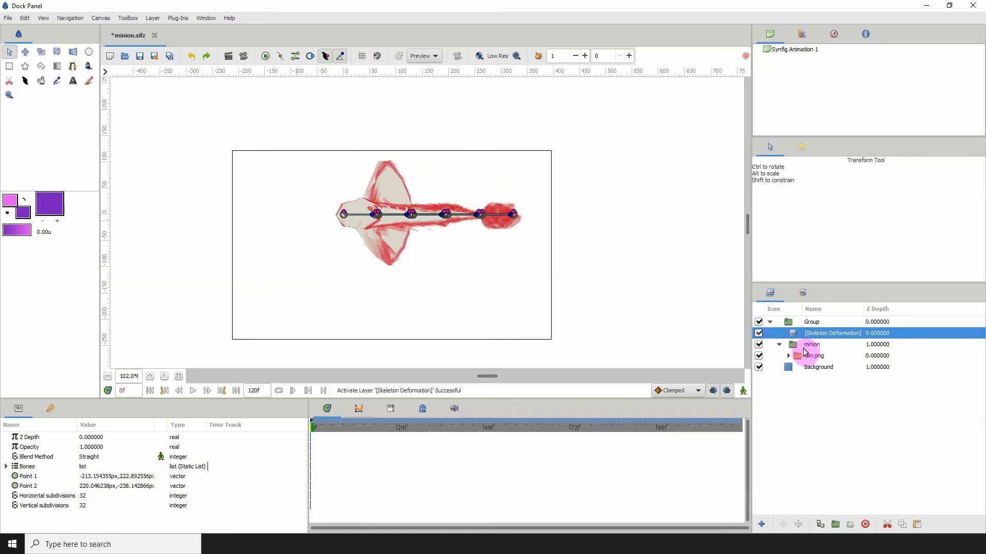
right_click(813, 337)
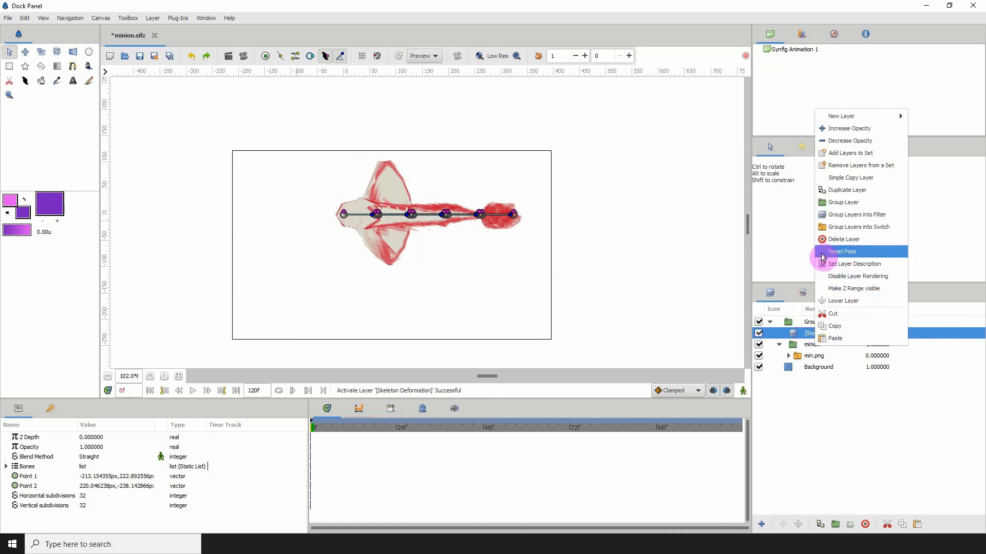
left_click(845, 254)
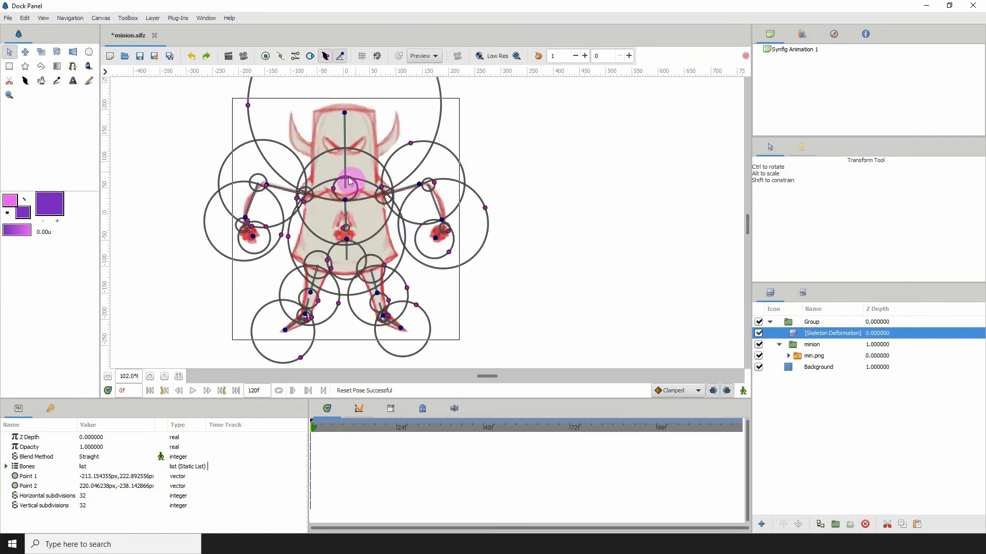
left_click_drag(354, 178, 396, 191)
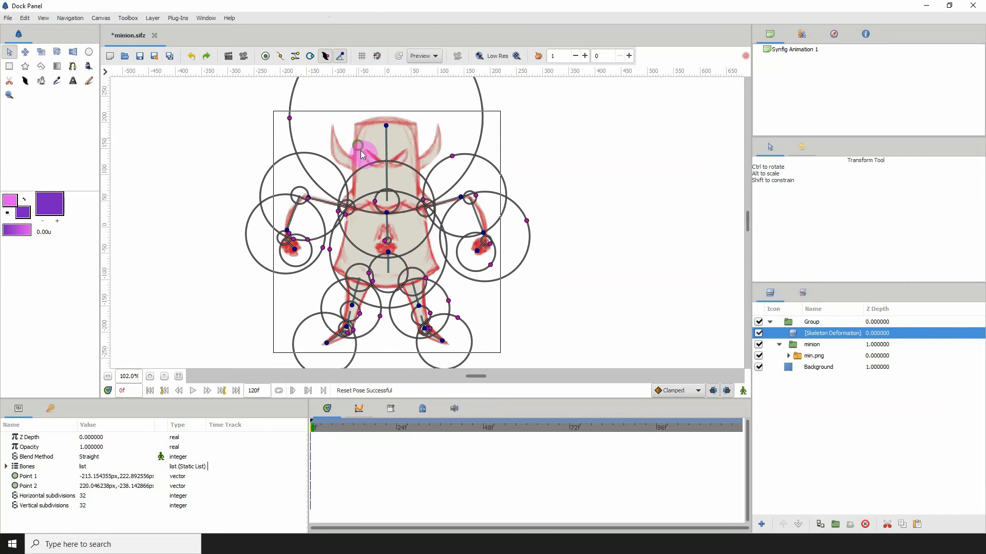
left_click_drag(359, 145, 364, 151)
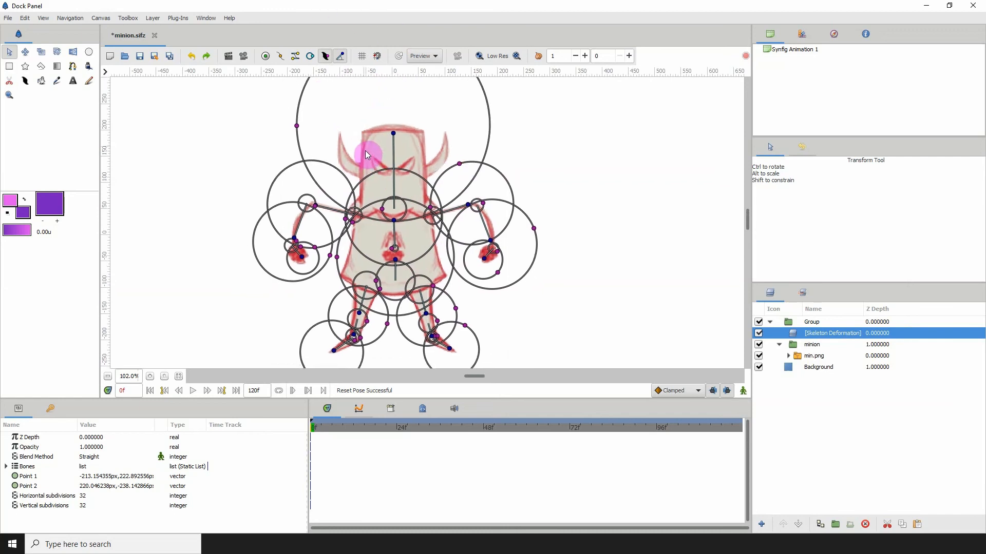
- Show the position and vertex handles in place of the bone width handles, and save the file
left_click(325, 58)
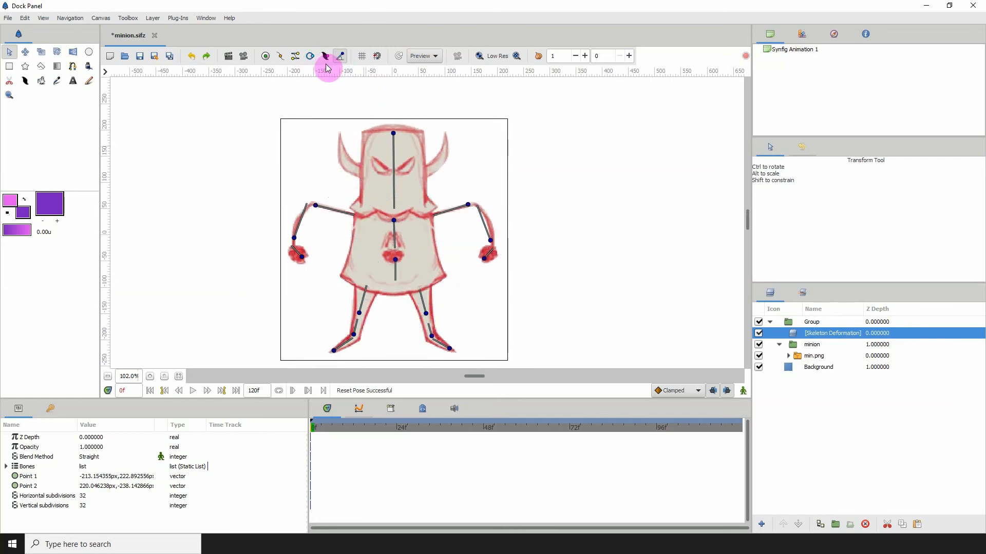
left_click(266, 57)
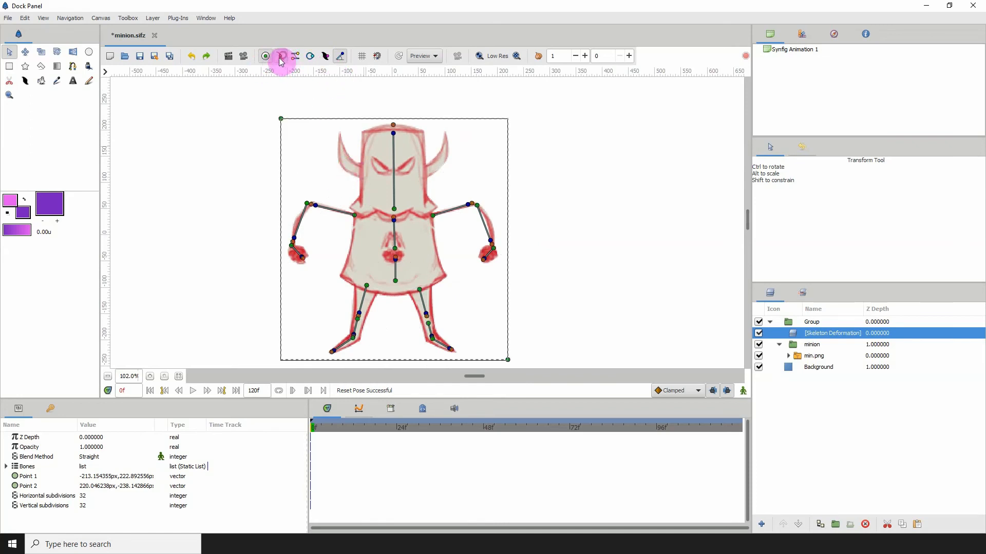
left_click(280, 60)
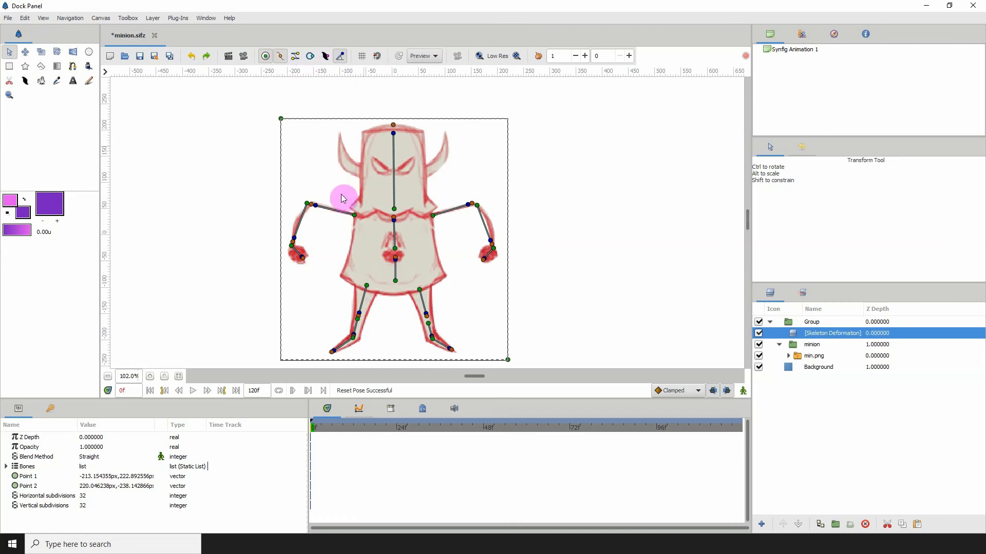
left_click(141, 60)
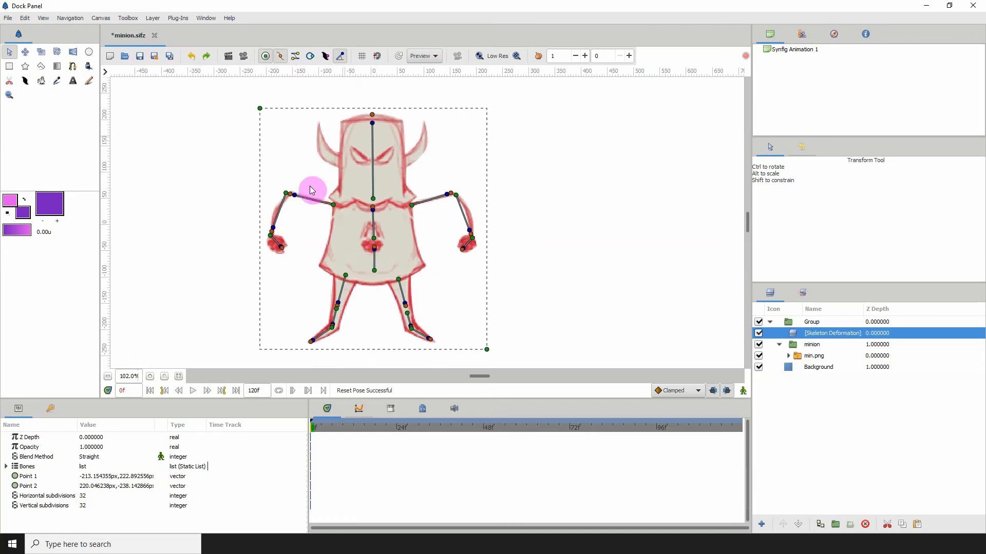
left_click_drag(302, 167, 309, 178)
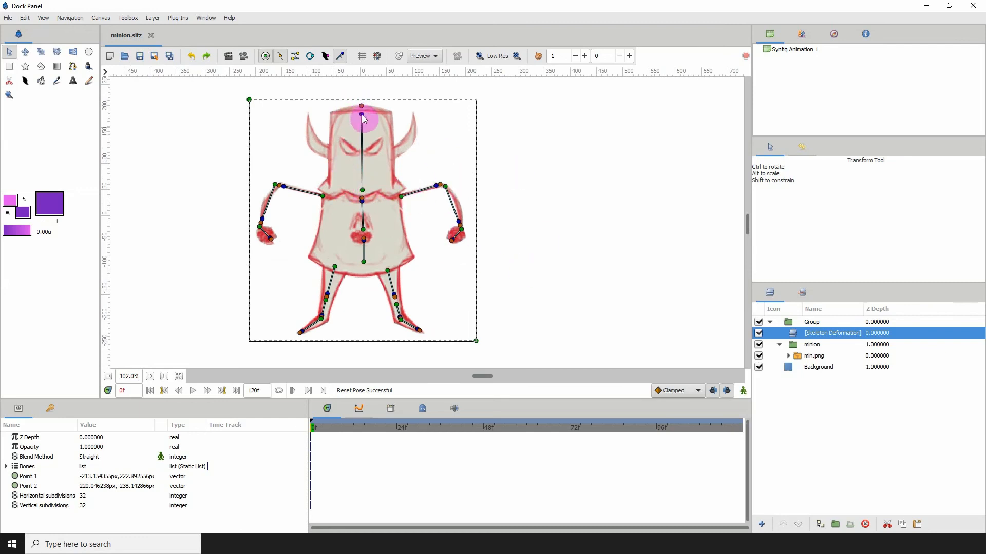
- Test the rig by tilting the head both ways, leaning the upper torso, and swinging the right-hand forearm outward and back
left_click_drag(362, 117, 374, 115)
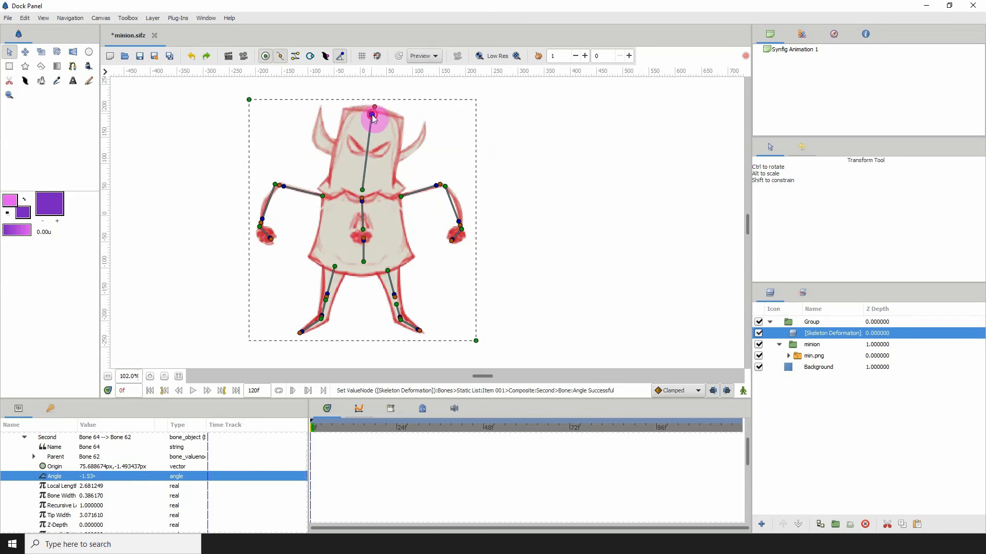
left_click_drag(373, 115, 351, 115)
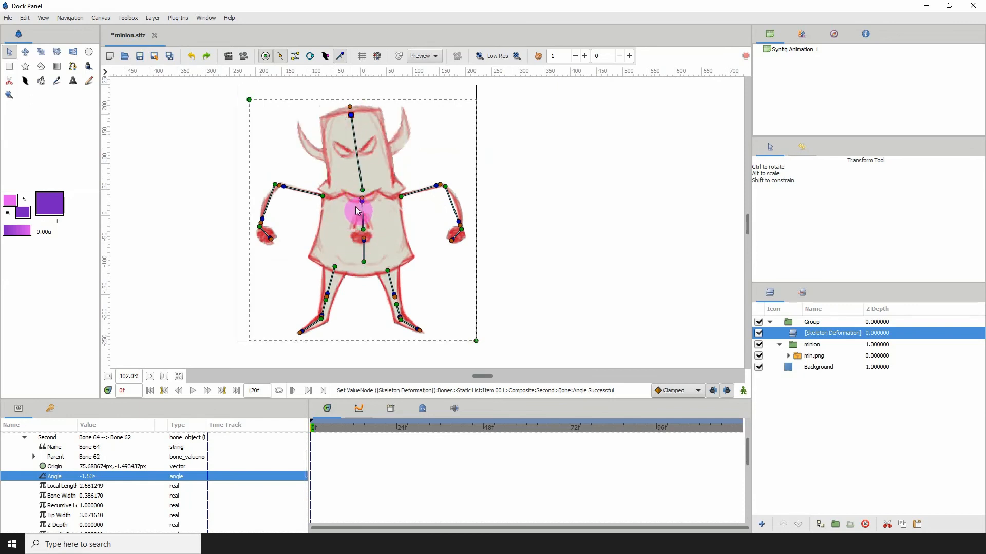
left_click_drag(362, 202, 358, 201)
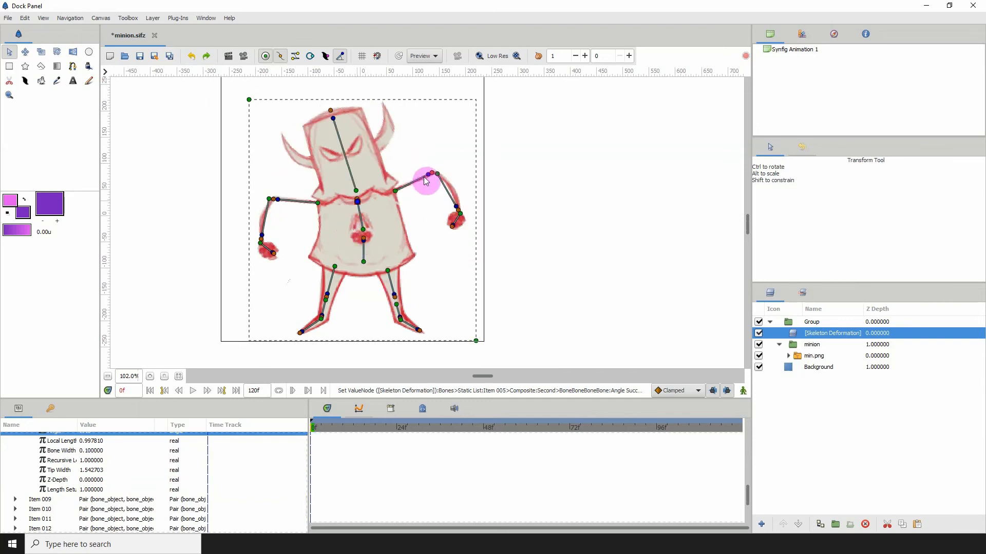
left_click_drag(455, 209, 461, 211)
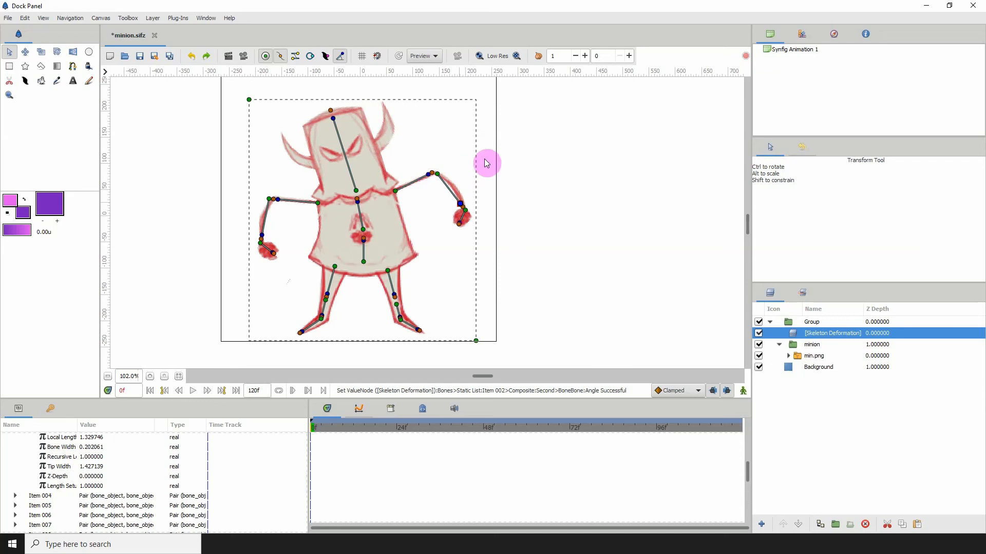
left_click_drag(459, 207, 471, 191)
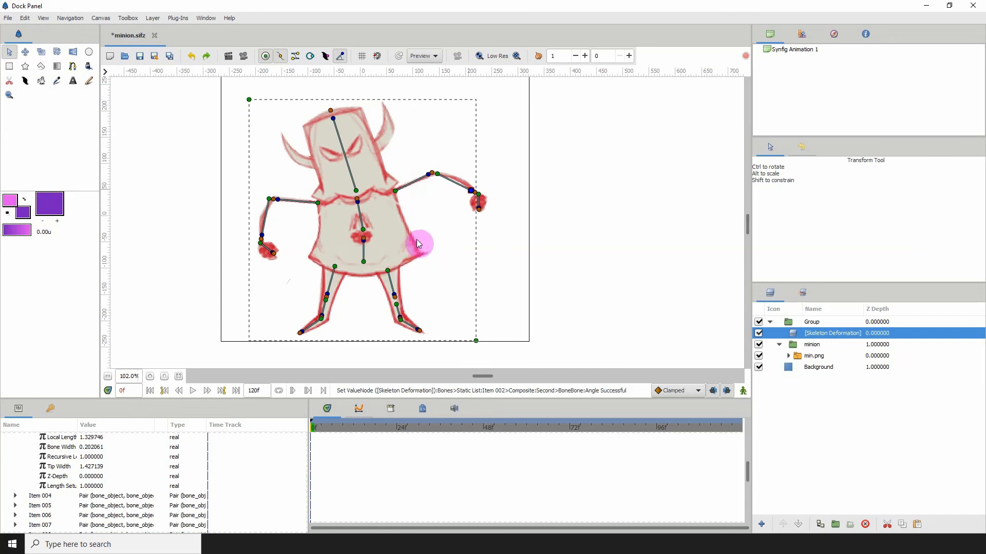
left_click_drag(471, 202, 425, 238)
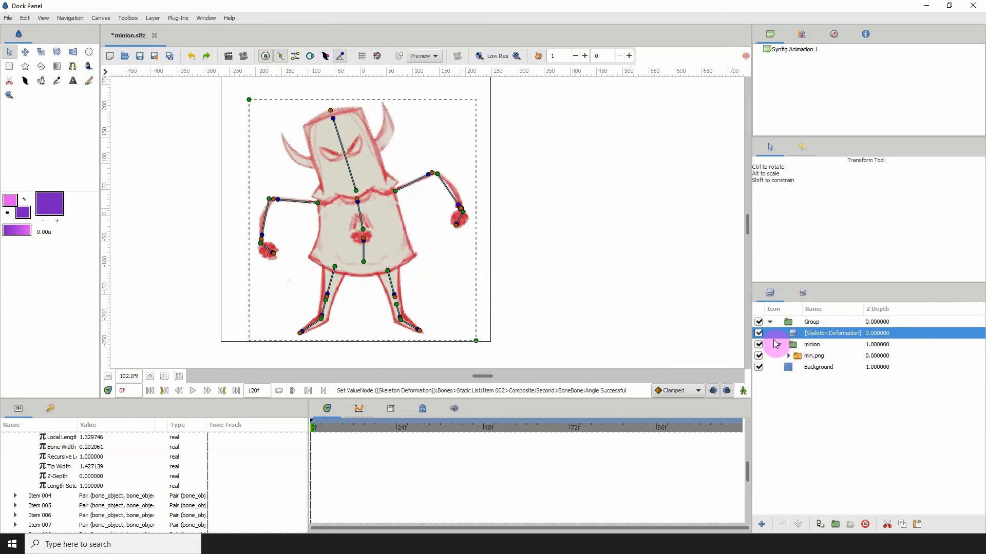
- Examine the bone width circles over the undeformed image, with the Skeleton Deformation layer temporarily deactivated
left_click(758, 333)
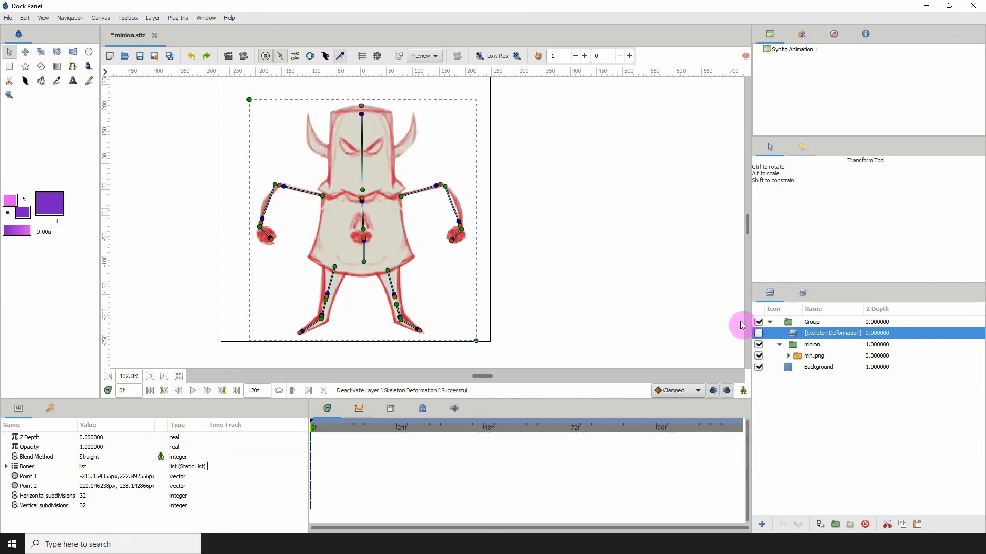
left_click(325, 56)
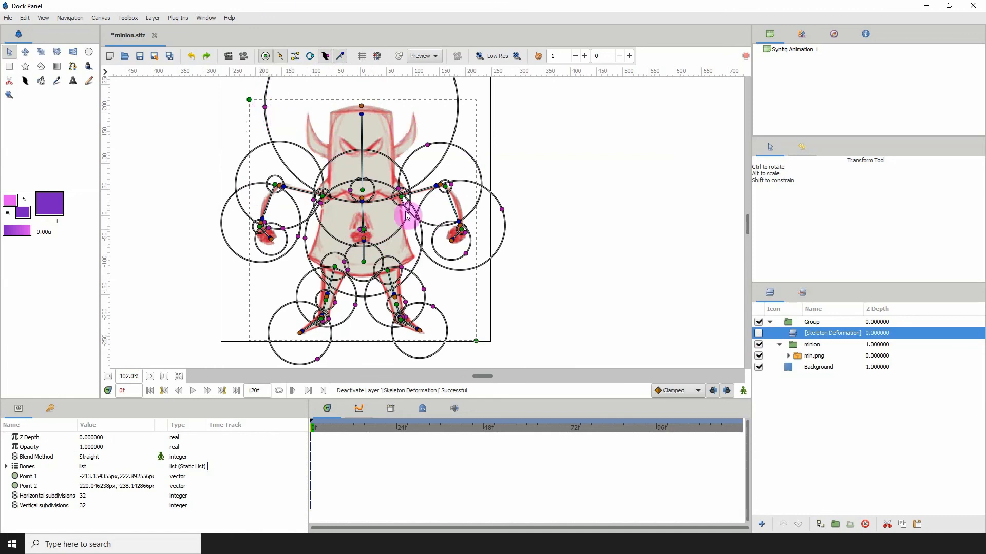
left_click(325, 55)
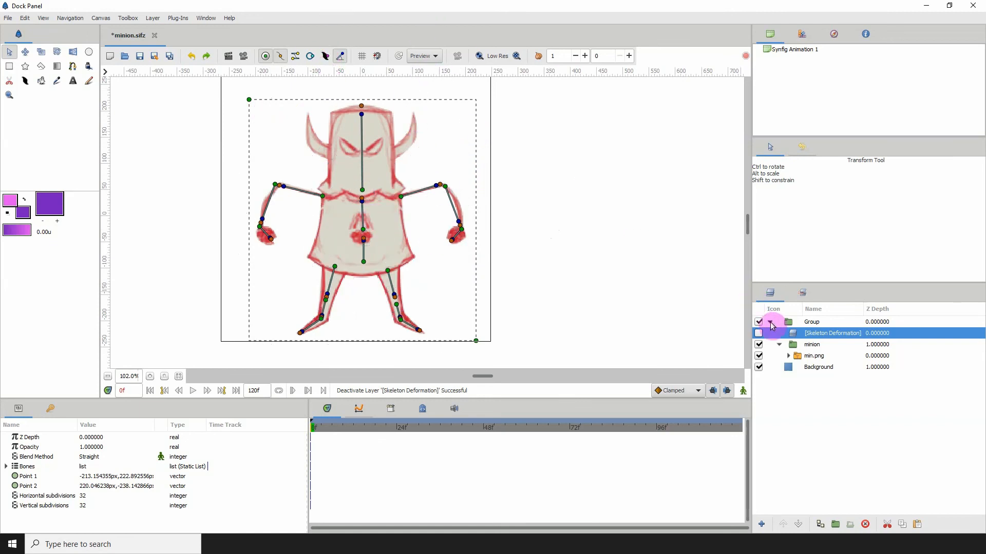
left_click(758, 333)
- Try posing the head, right-hand leg and upper torso bones, and reset the Skeleton Deformation layer's pose
left_click_drag(361, 113, 332, 117)
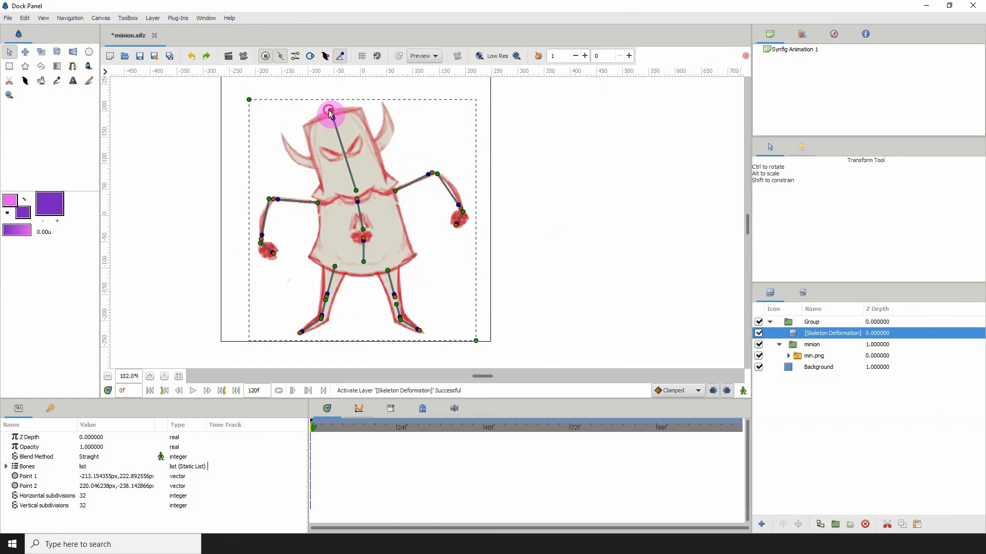
mouse_move(330, 114)
left_mouse_down()
mouse_move(315, 131)
mouse_move(311, 105)
mouse_move(319, 131)
mouse_move(323, 115)
mouse_move(332, 129)
mouse_move(343, 123)
left_mouse_up()
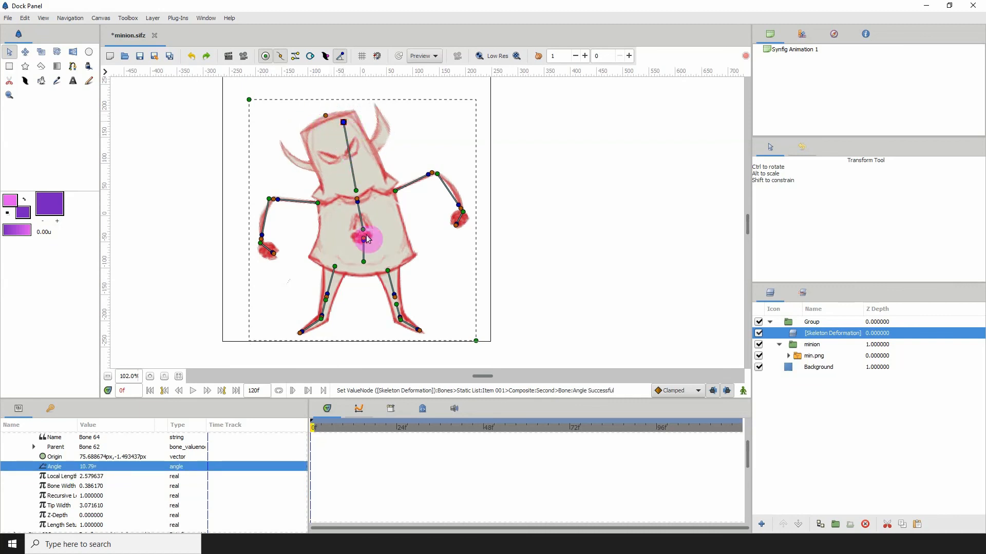
left_click(408, 292)
left_click_drag(410, 294, 411, 342)
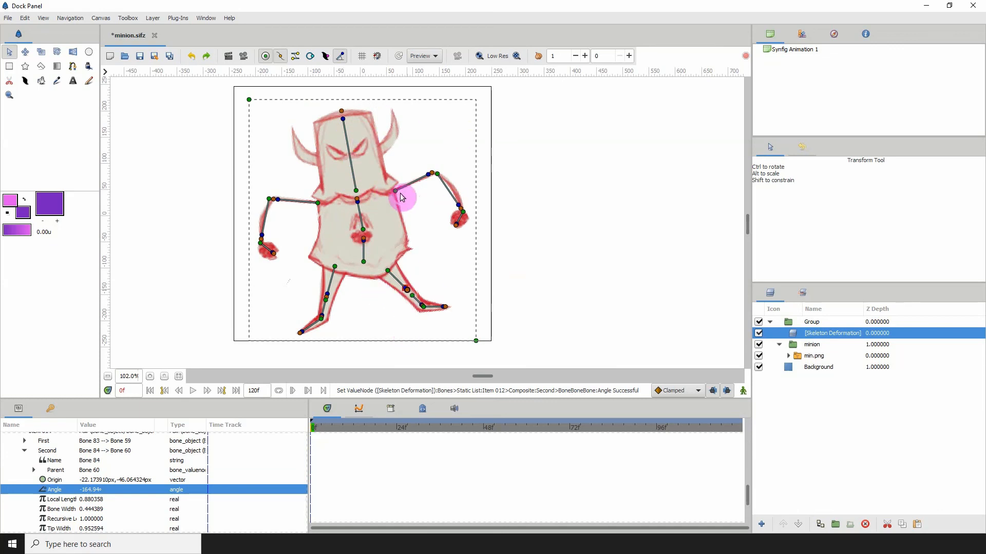
left_click_drag(357, 205, 383, 114)
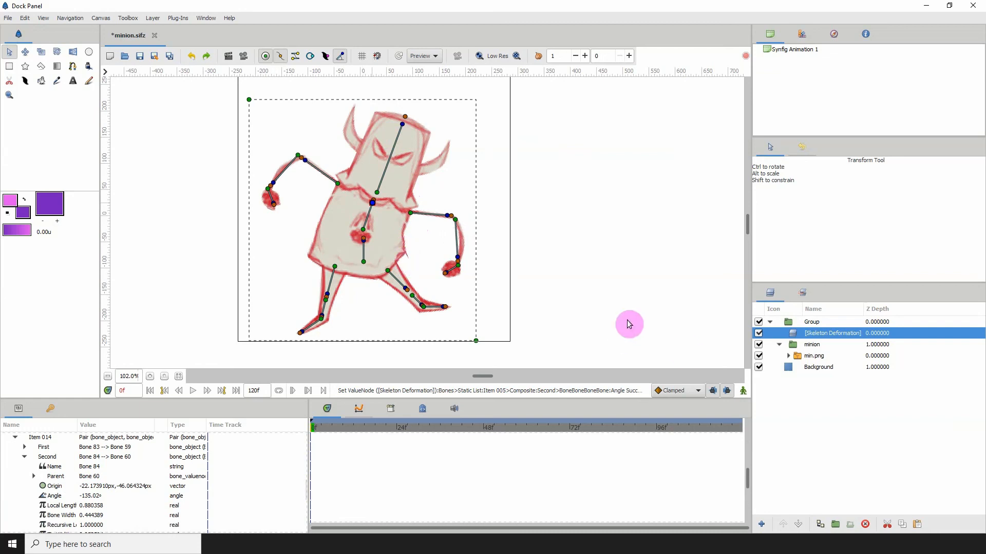
right_click(827, 336)
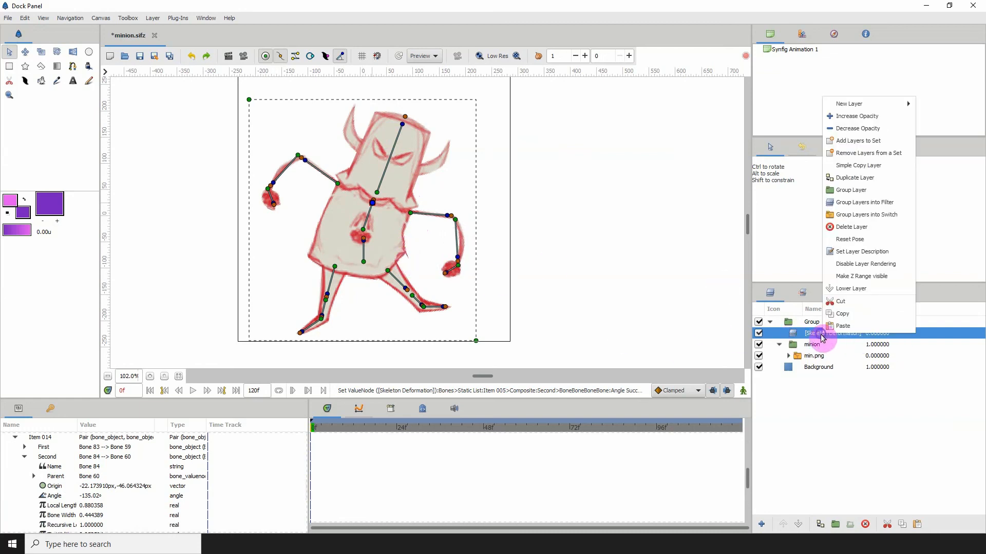
left_click(849, 240)
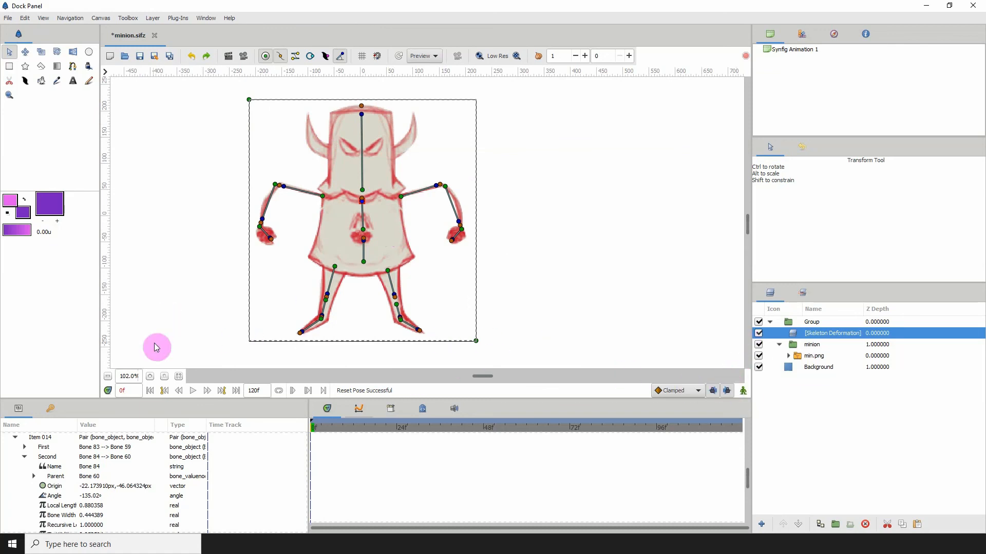
- Turn on animation mode and remove the existing keyframe at 0f
left_click(742, 391)
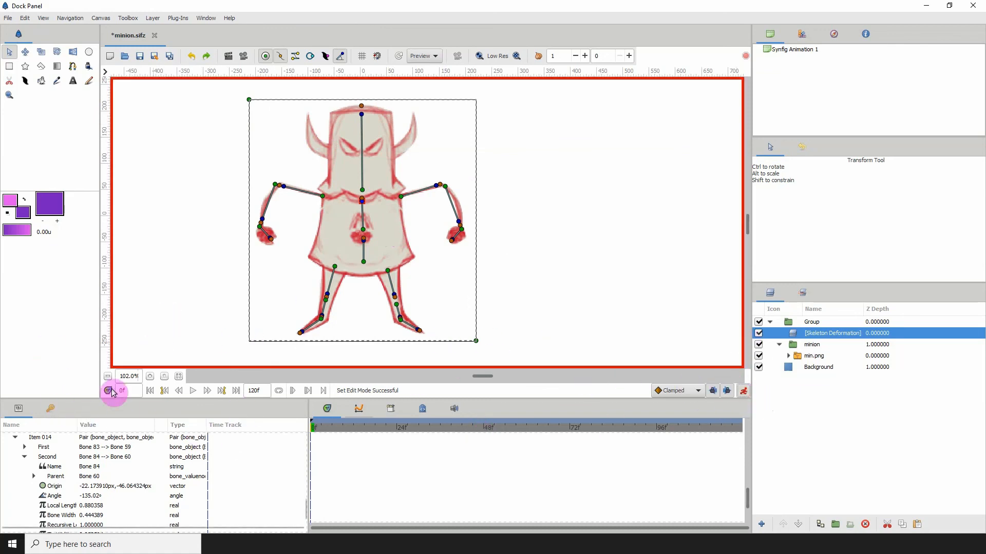
left_click(50, 408)
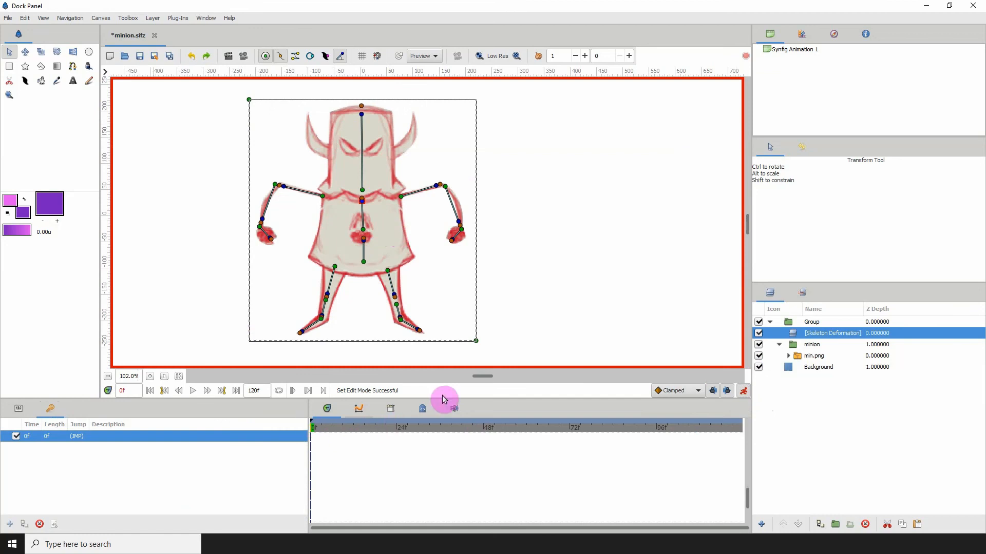
left_click(36, 525)
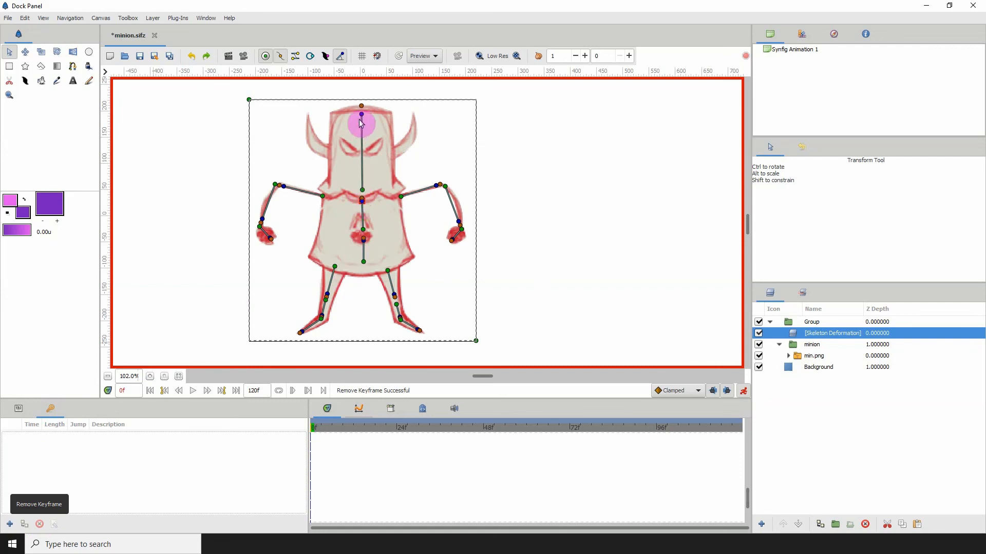
- Animate the head bone from a slight right tilt at 0f to a left tilt at 11f, lowering the right-hand upper arm at 11f
left_click_drag(362, 118, 366, 115)
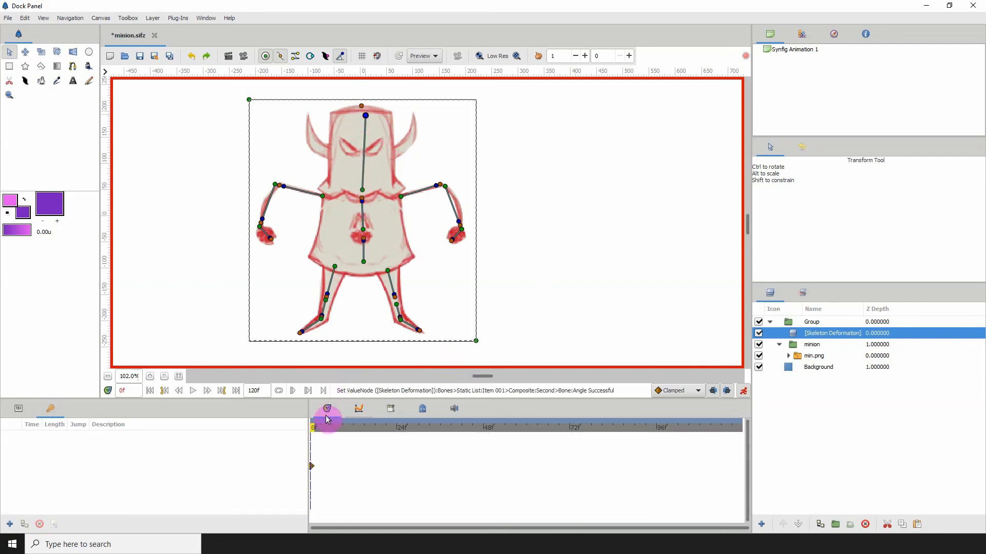
left_click(350, 428)
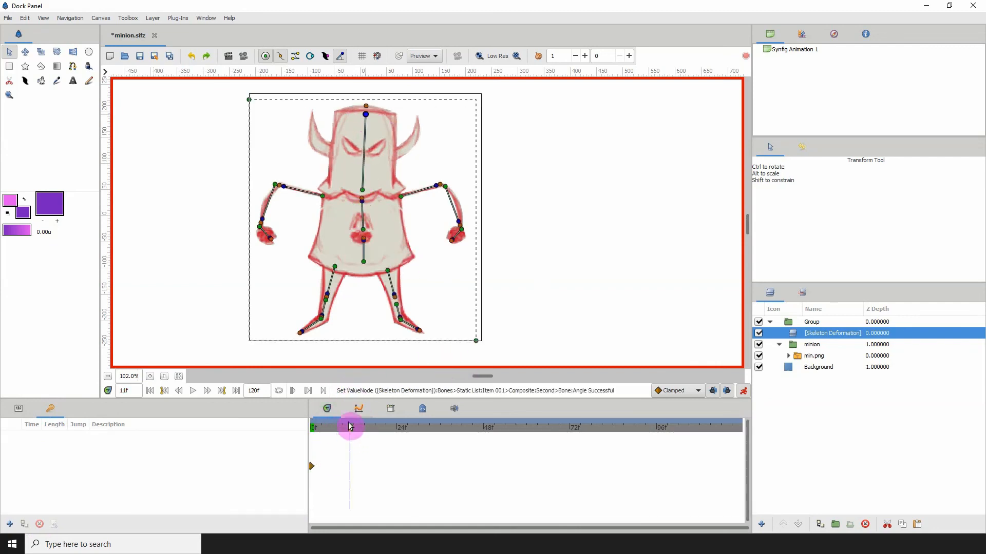
left_click_drag(366, 115, 340, 137)
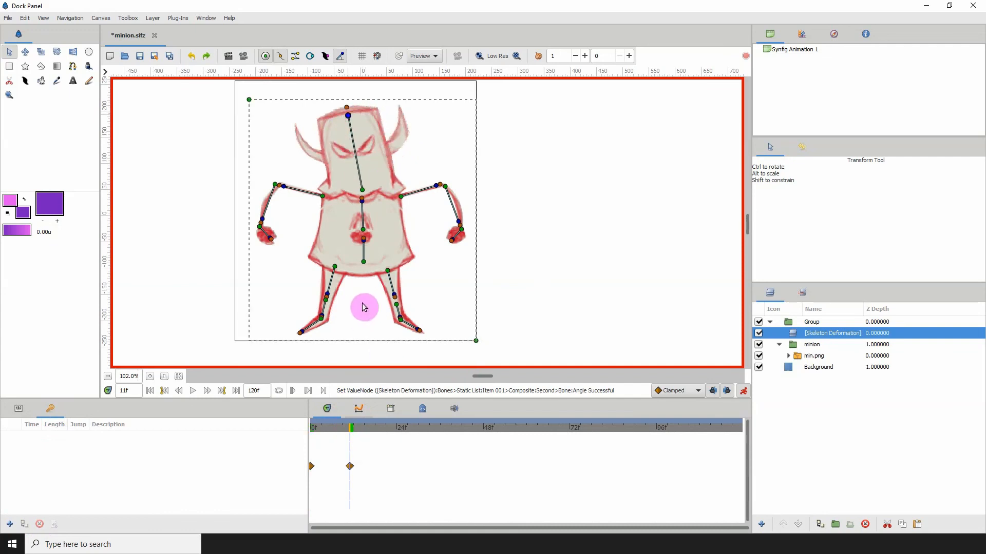
left_click_drag(446, 185, 446, 195)
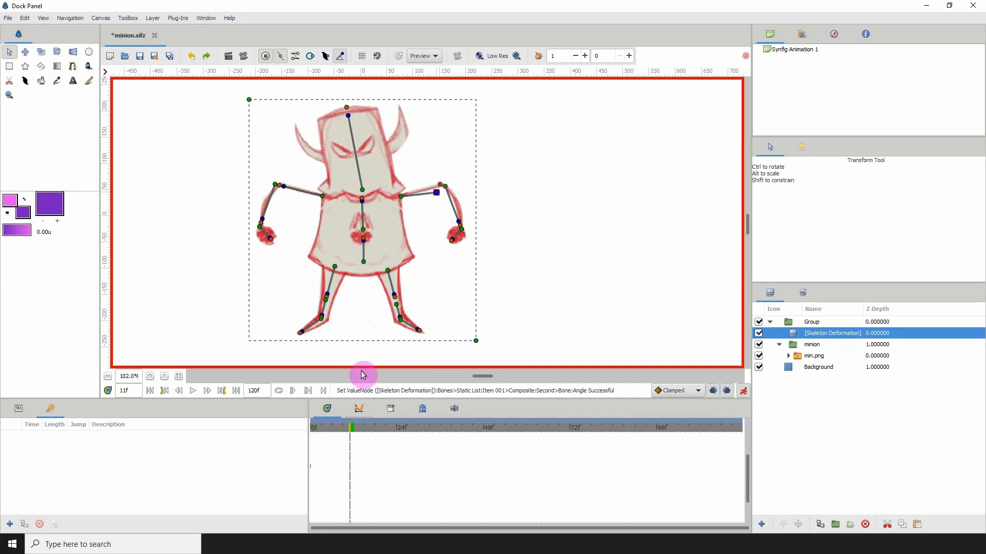
mouse_move(349, 432)
left_mouse_down()
mouse_move(326, 434)
mouse_move(346, 445)
mouse_move(311, 441)
mouse_move(334, 431)
left_mouse_up()
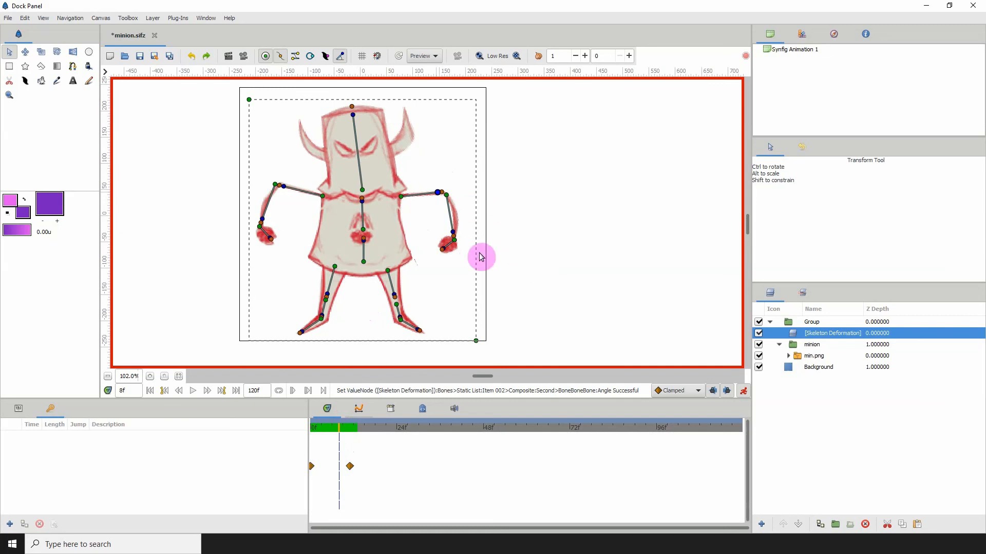